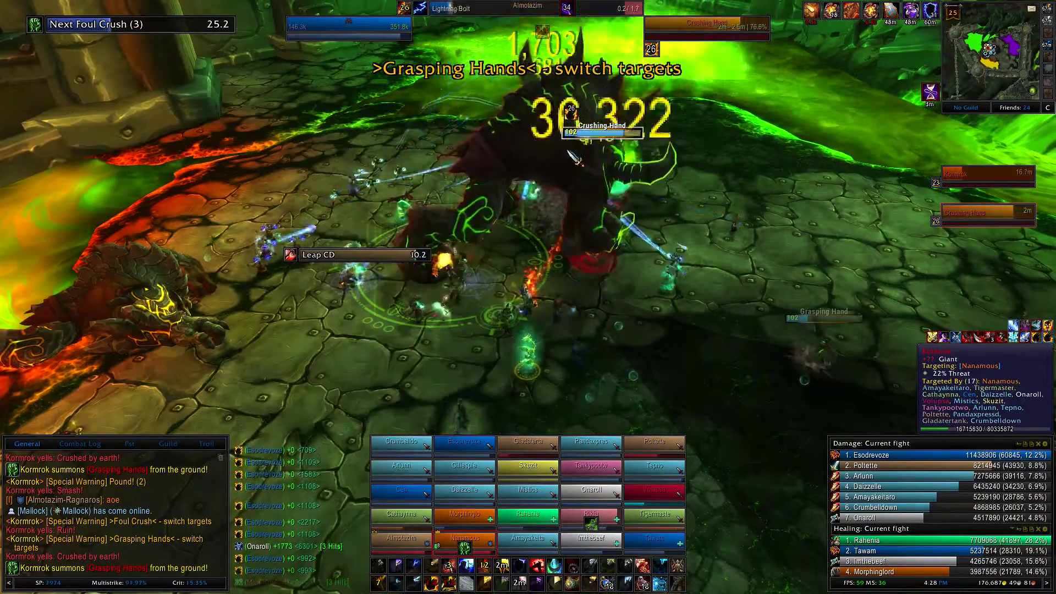
# - Cast Lightning Bolt, then repeated Chain Lightning on the Grasping Hand adds
pyautogui.press('1')
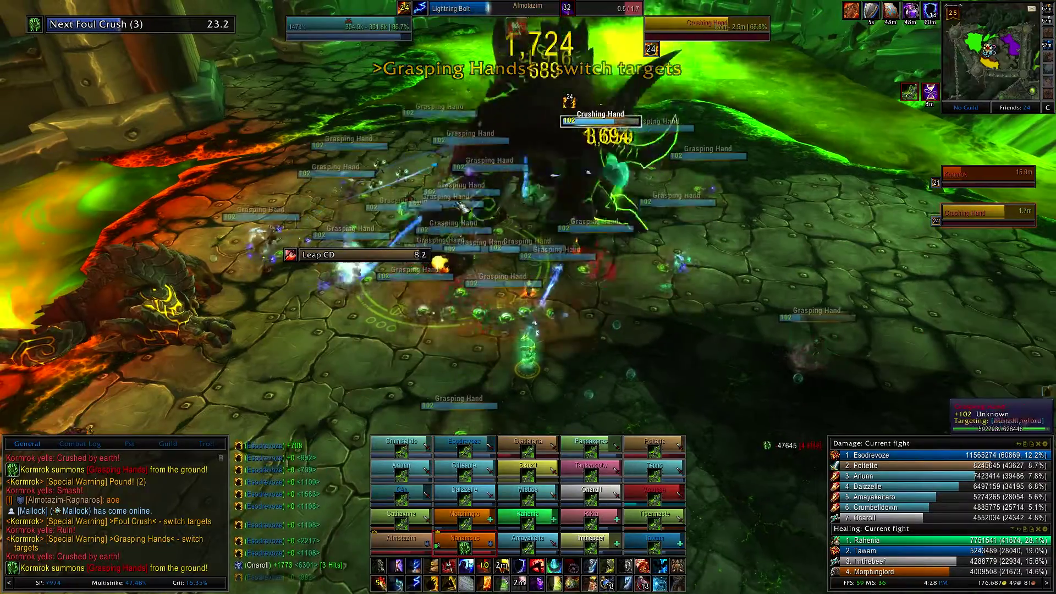
pyautogui.press('2')
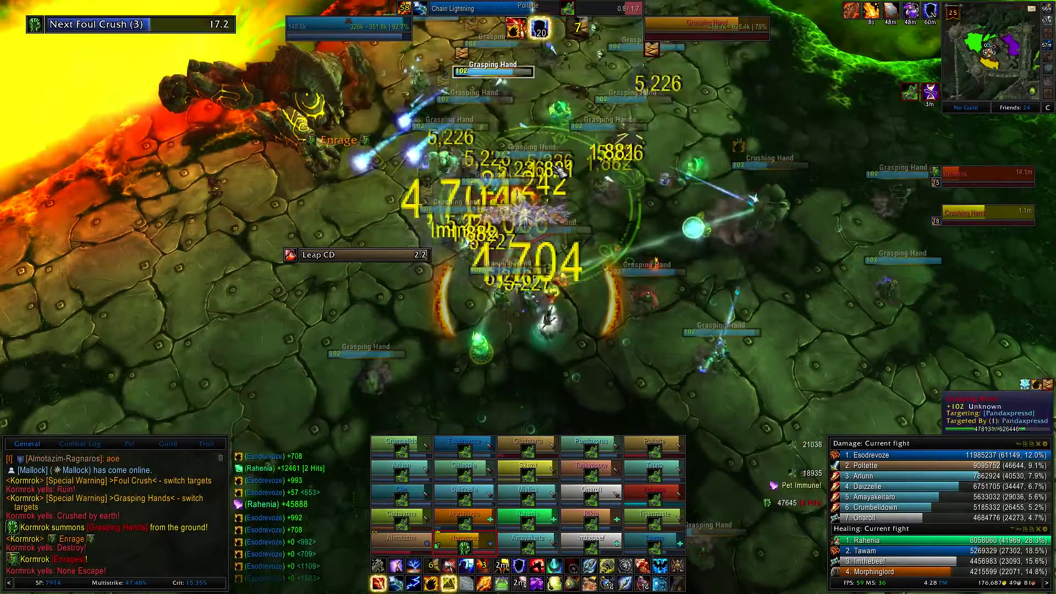
pyautogui.click(542, 157)
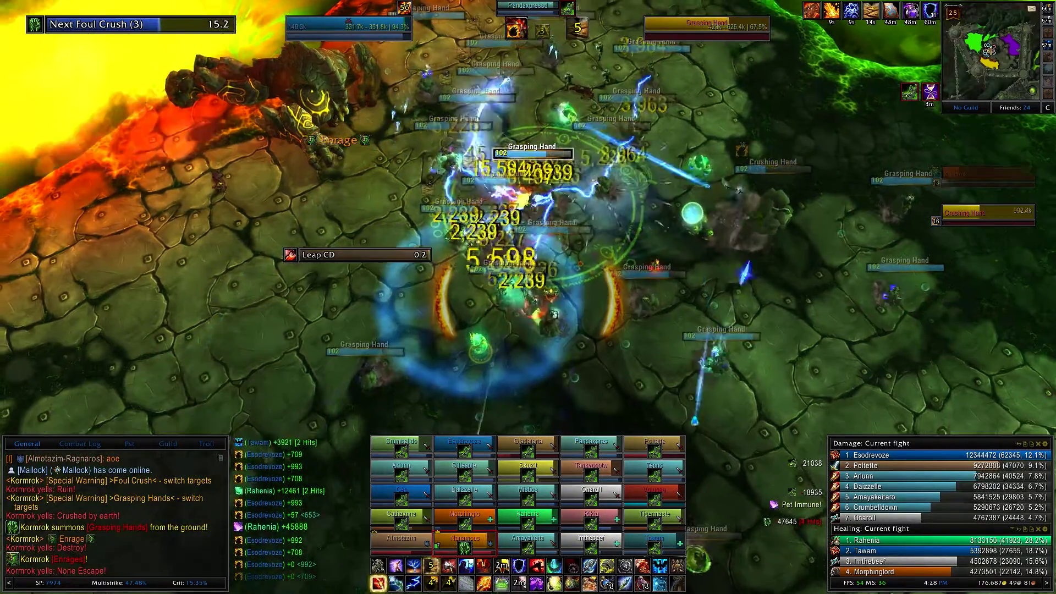
pyautogui.press('2')
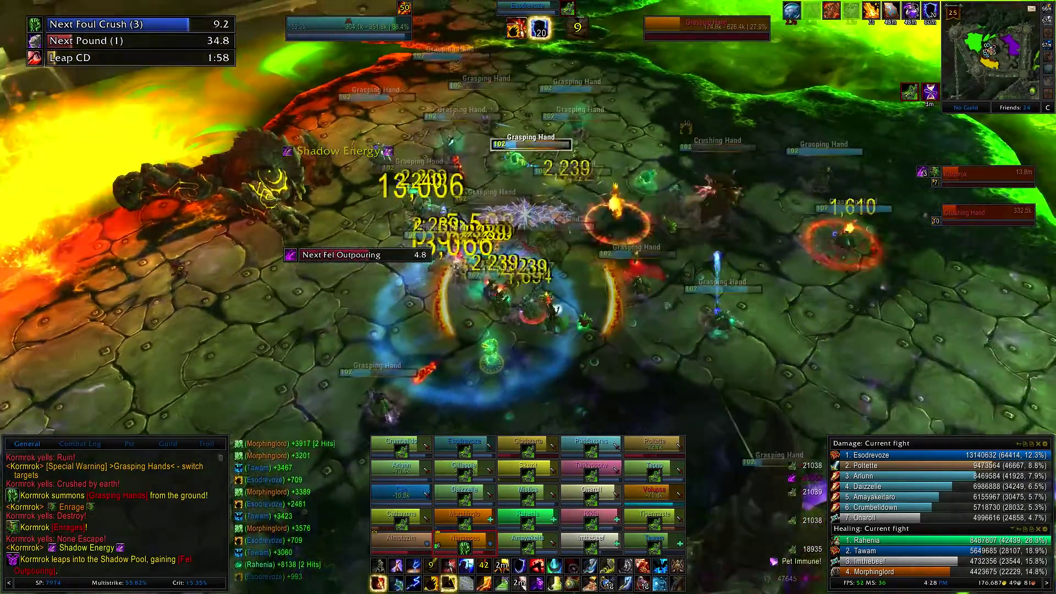
pyautogui.press('2')
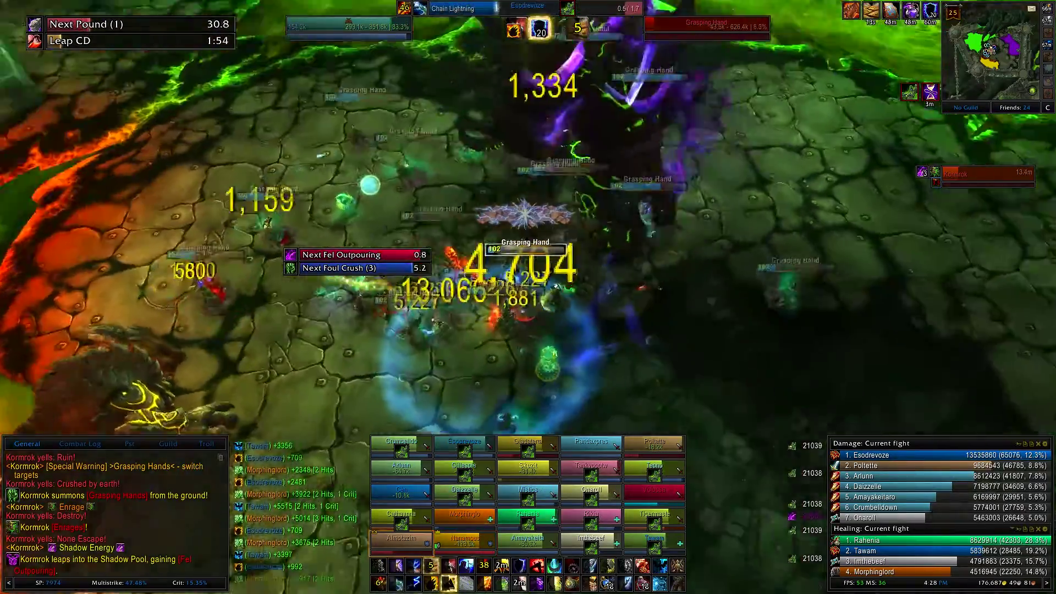
pyautogui.press('2')
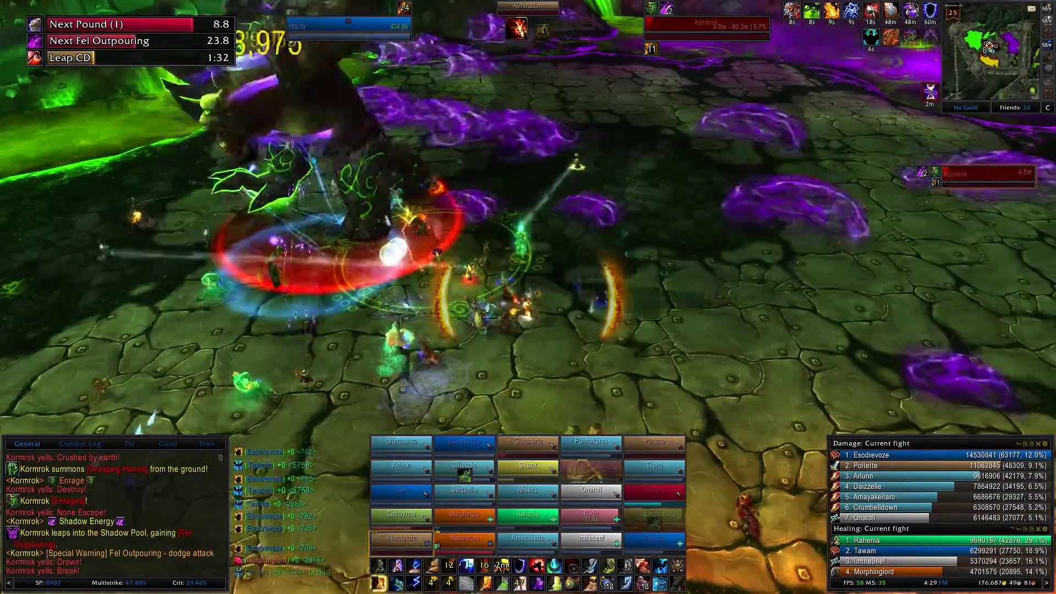
# - Finish Kormrok with Lightning Bolts and loot his corpse
pyautogui.press('1')
pyautogui.press('1')
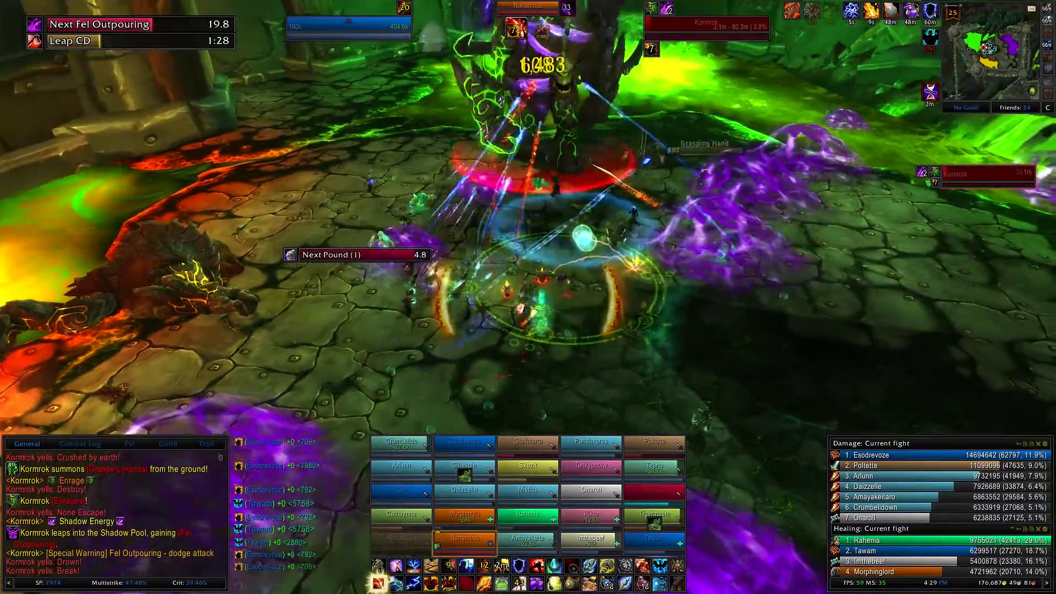
pyautogui.press('1')
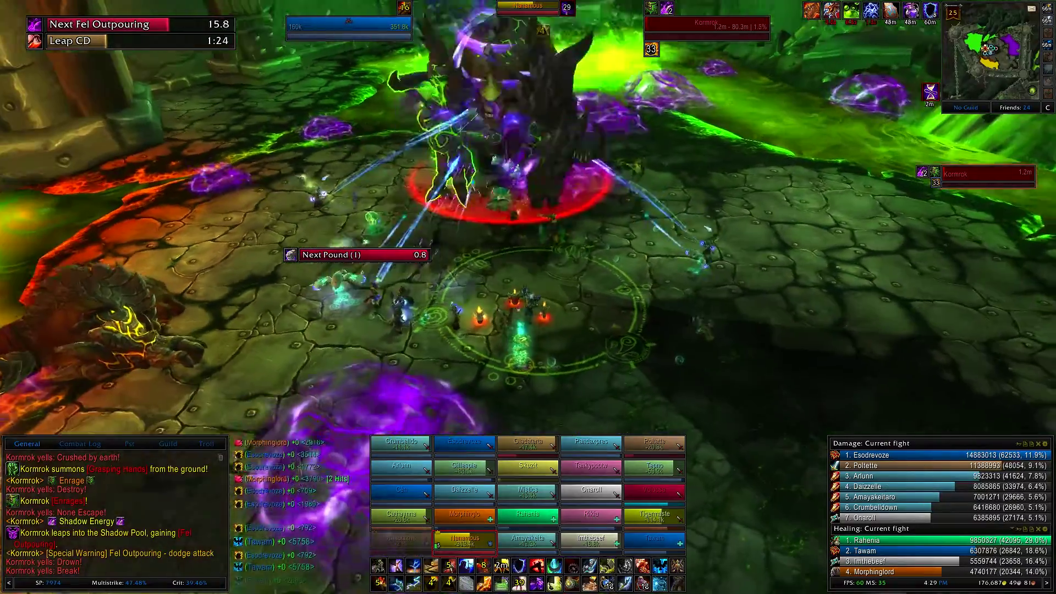
pyautogui.press('1')
pyautogui.press('1')
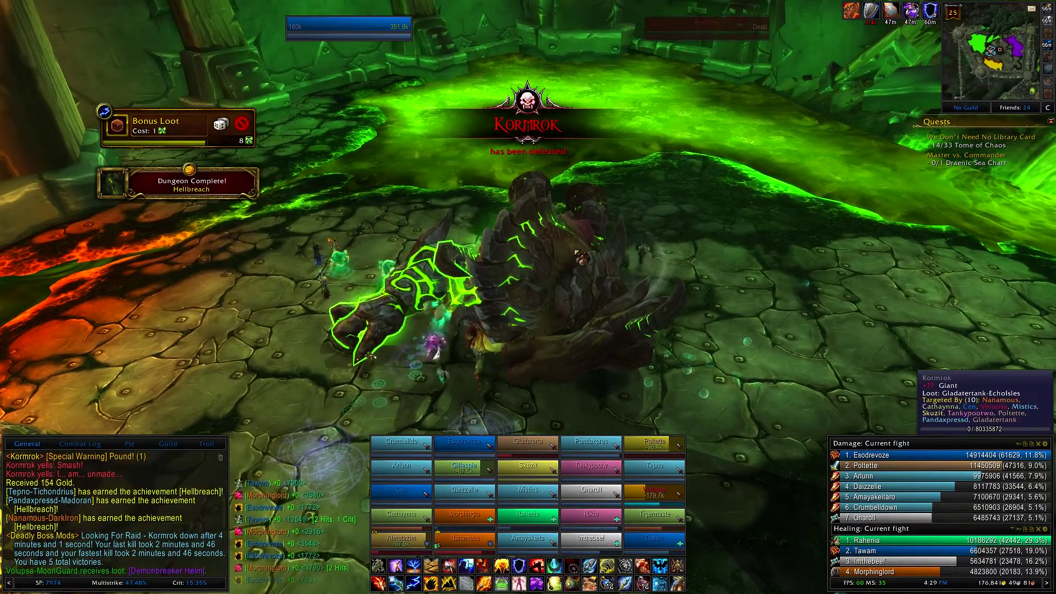
pyautogui.rightClick(578, 254)
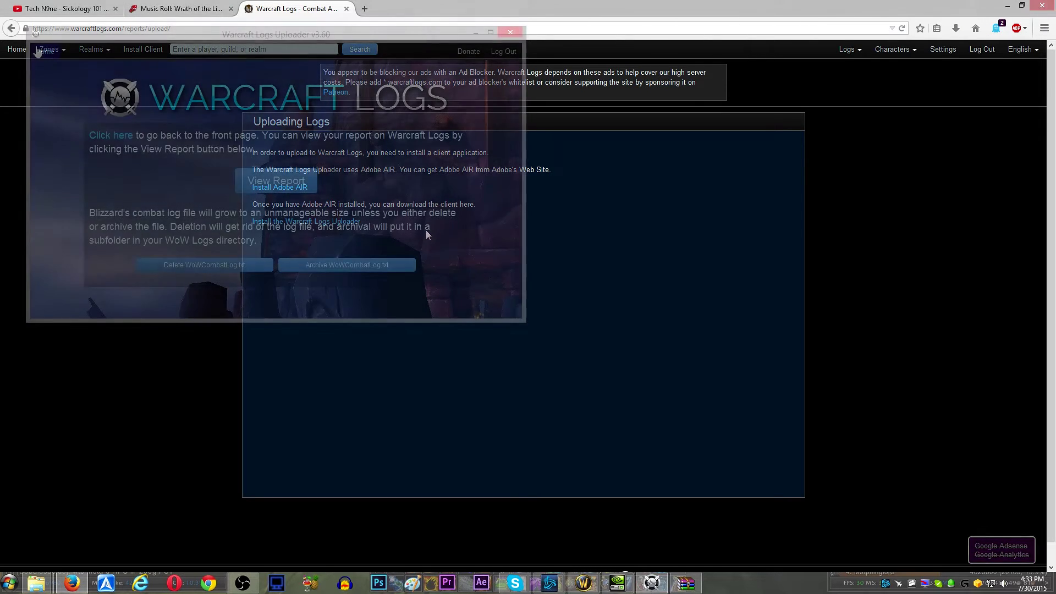
# - Return the Warcraft Logs Uploader to its Upload/Live/Split Log start page
pyautogui.click(44, 52)
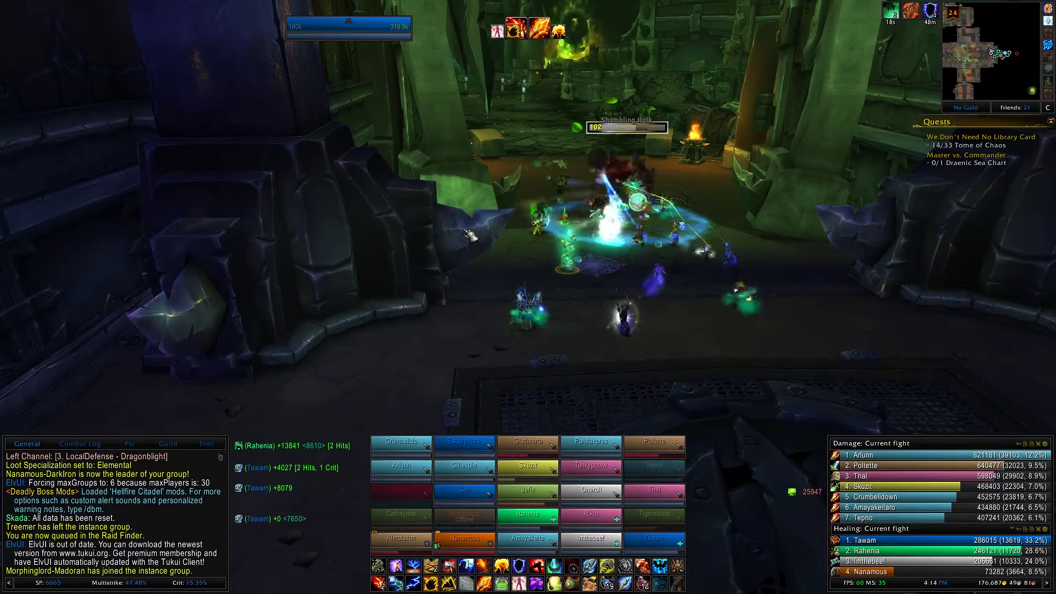
# - Enable Advanced Combat Logging in the System > Network options and return to the game
pyautogui.press('Escape')
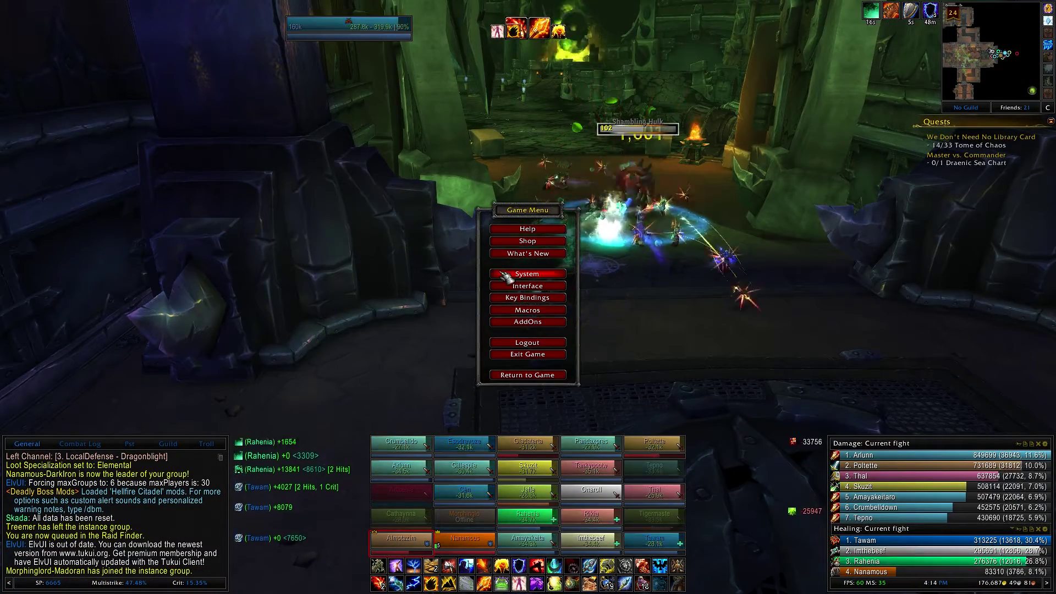
pyautogui.click(498, 274)
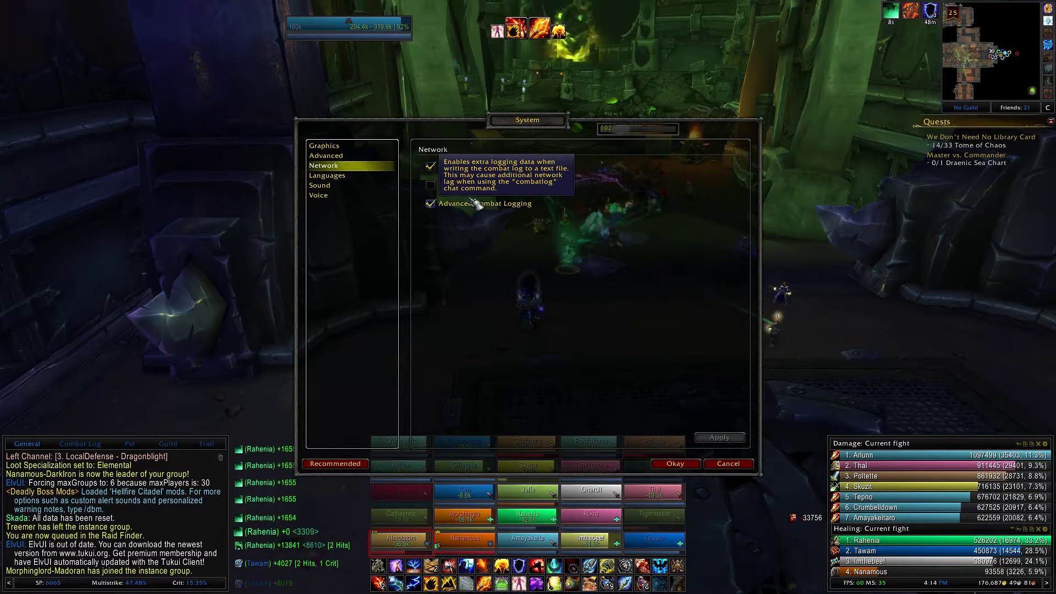
pyautogui.click(675, 465)
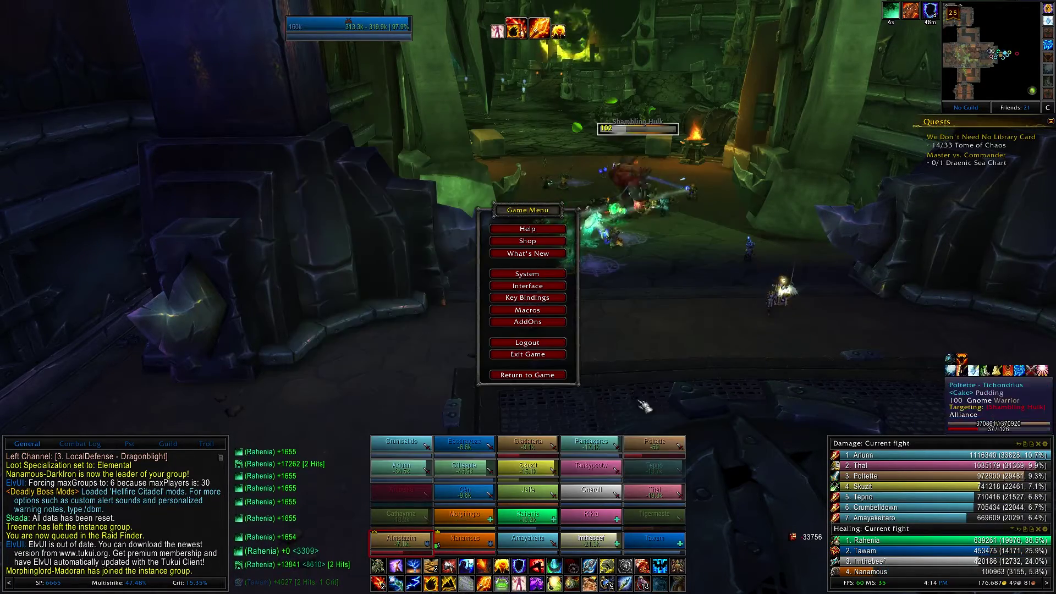
# - Enter /combatlog in chat to start writing the combat log to file
pyautogui.click(569, 481)
pyautogui.press('Return')
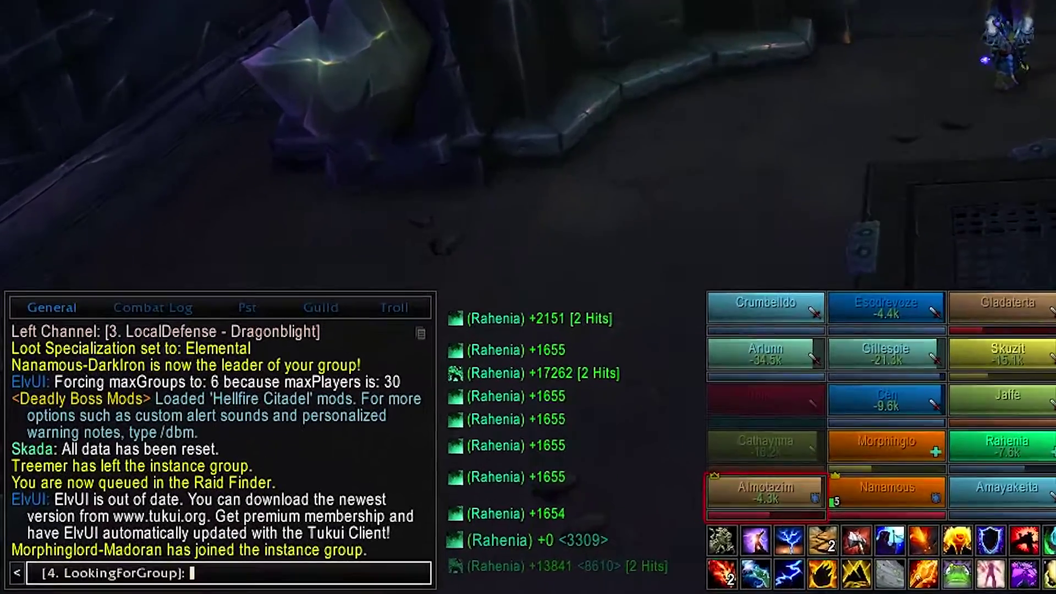
pyautogui.write('/combat')
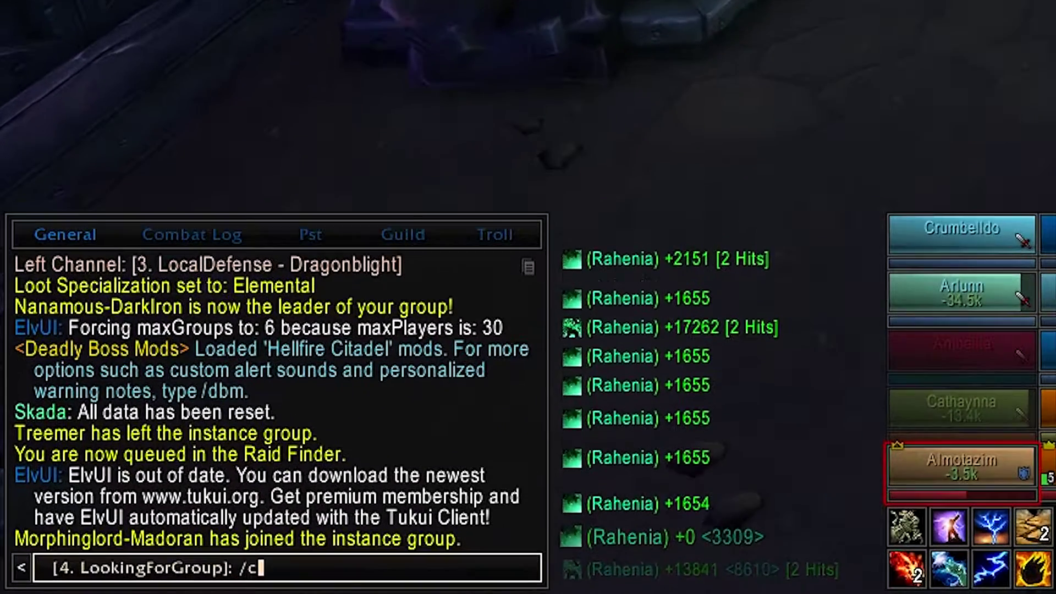
pyautogui.write('log')
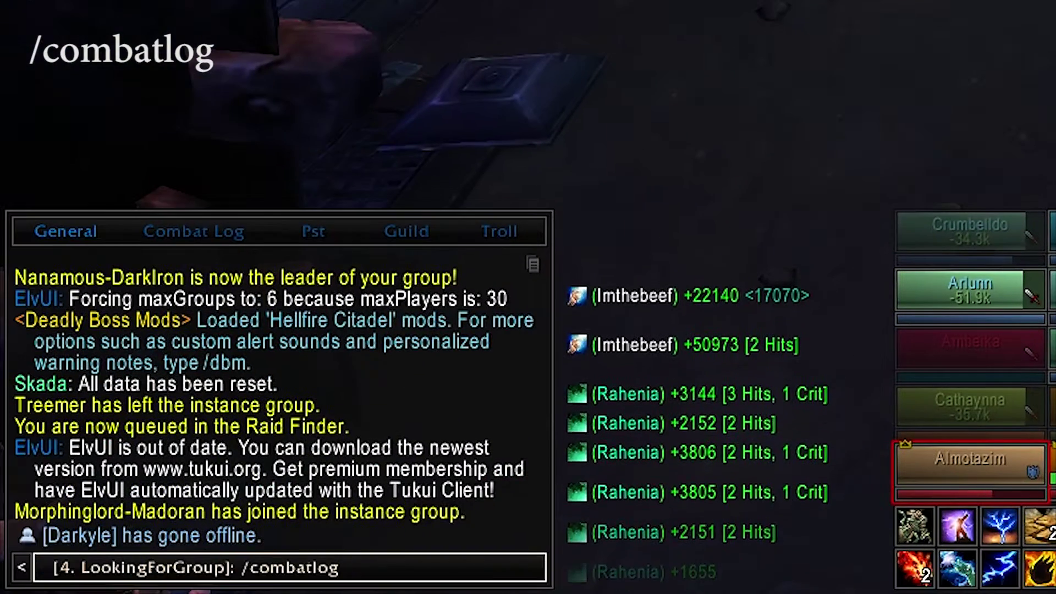
pyautogui.press('Return')
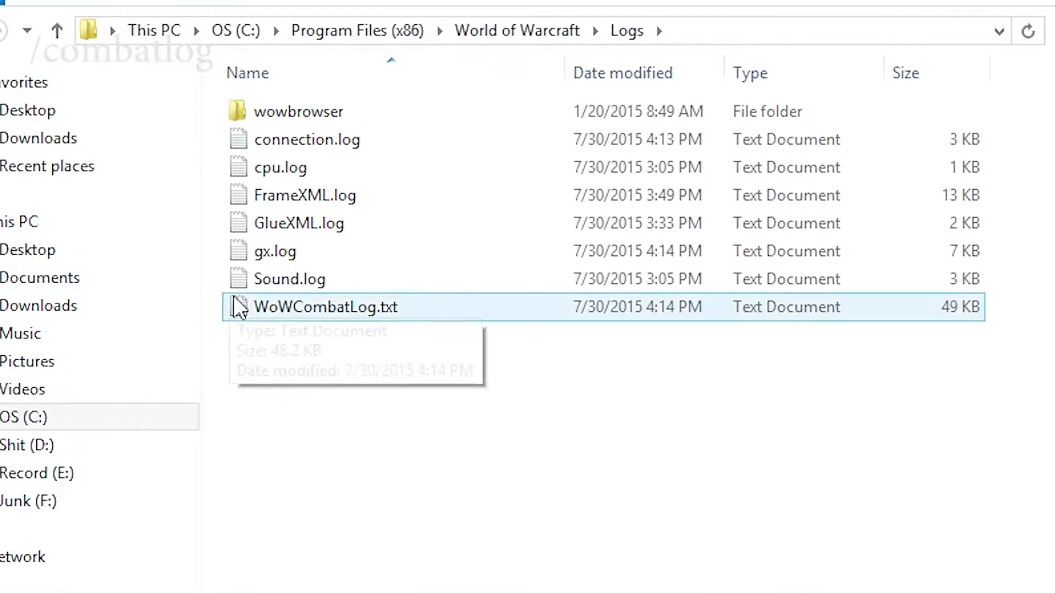
# - Select WoWCombatLog.txt in the World of Warcraft Logs folder and bring up the Warcraft Logs Uploader
pyautogui.click(324, 309)
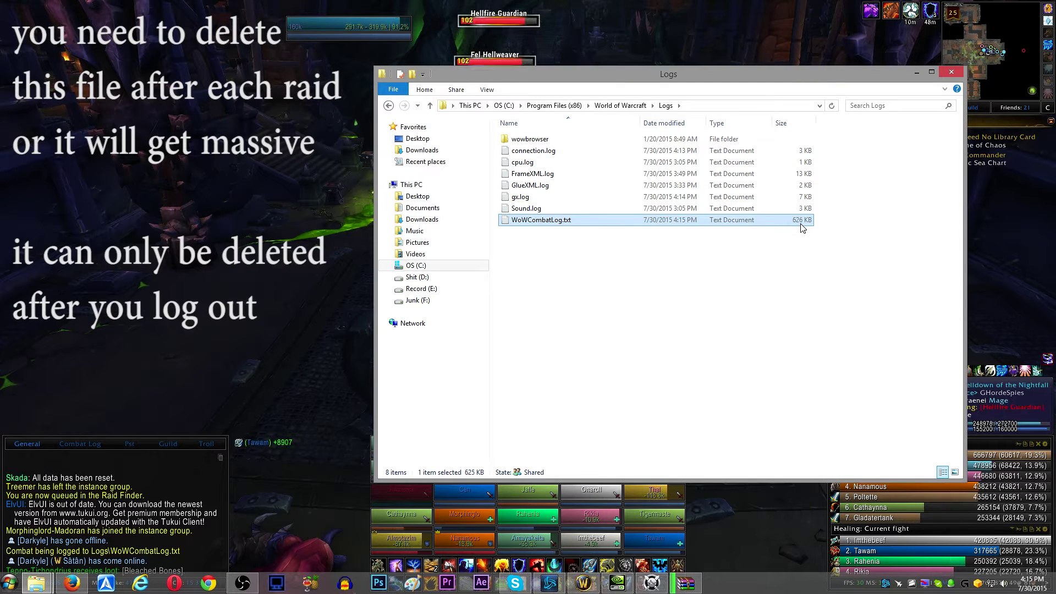
pyautogui.click(651, 583)
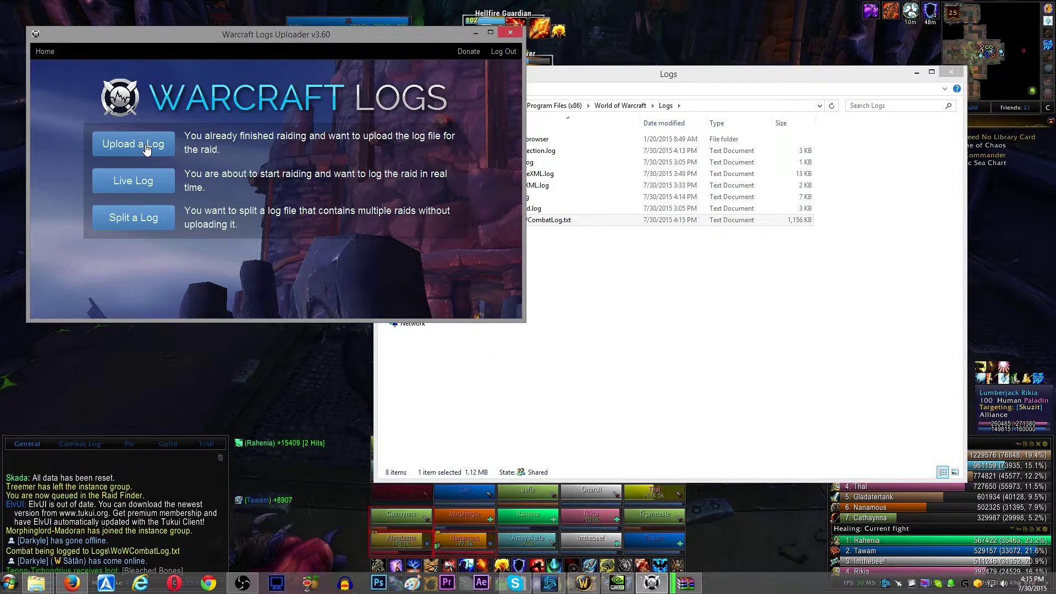
# - Start a Live Log report from the World of Warcraft Logs directory, then return to the game
pyautogui.click(147, 186)
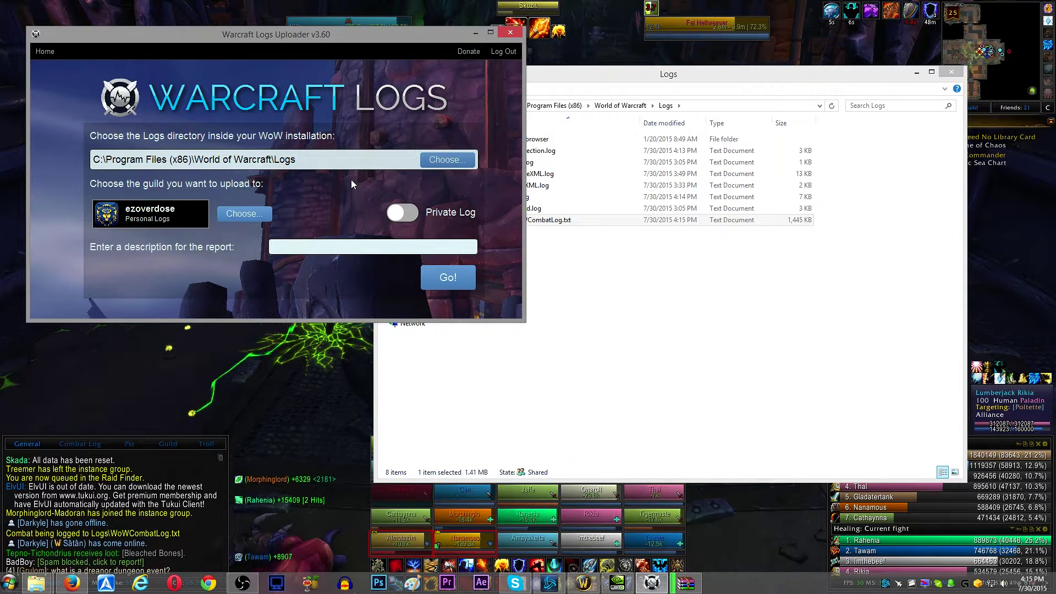
pyautogui.click(450, 278)
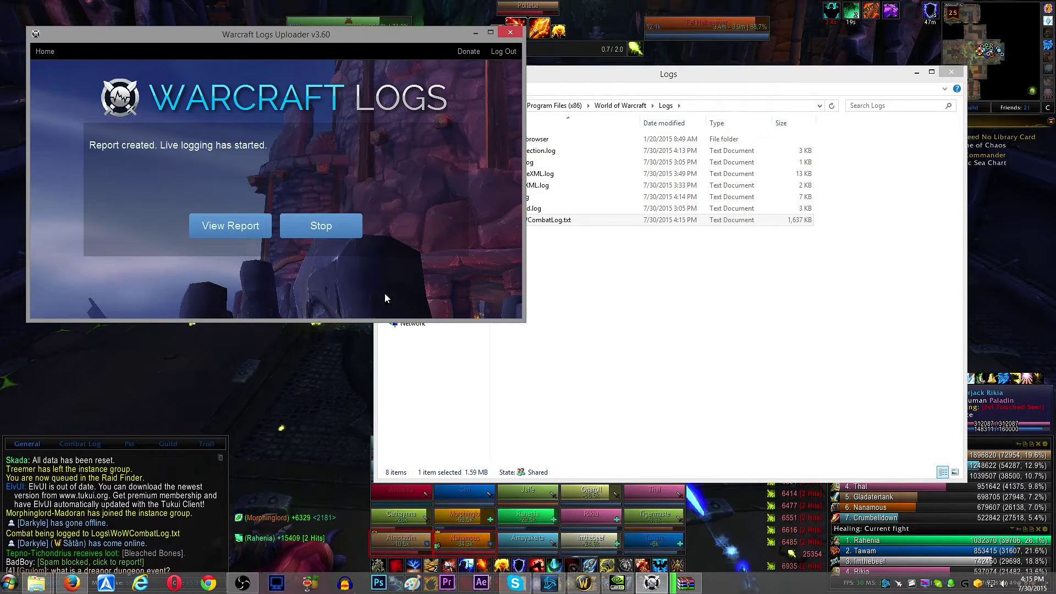
pyautogui.click(330, 394)
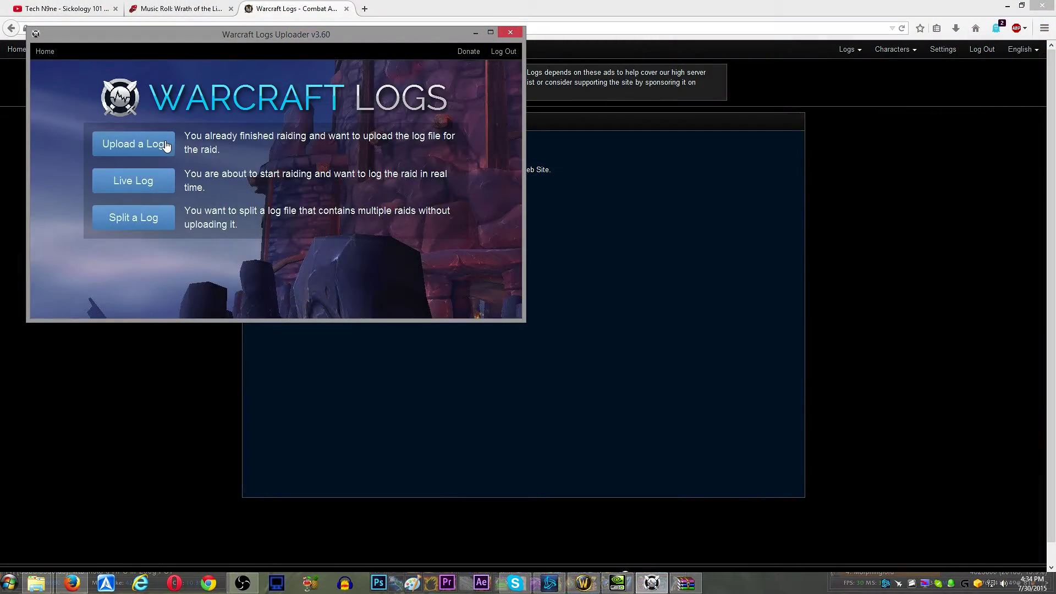
pyautogui.click(167, 146)
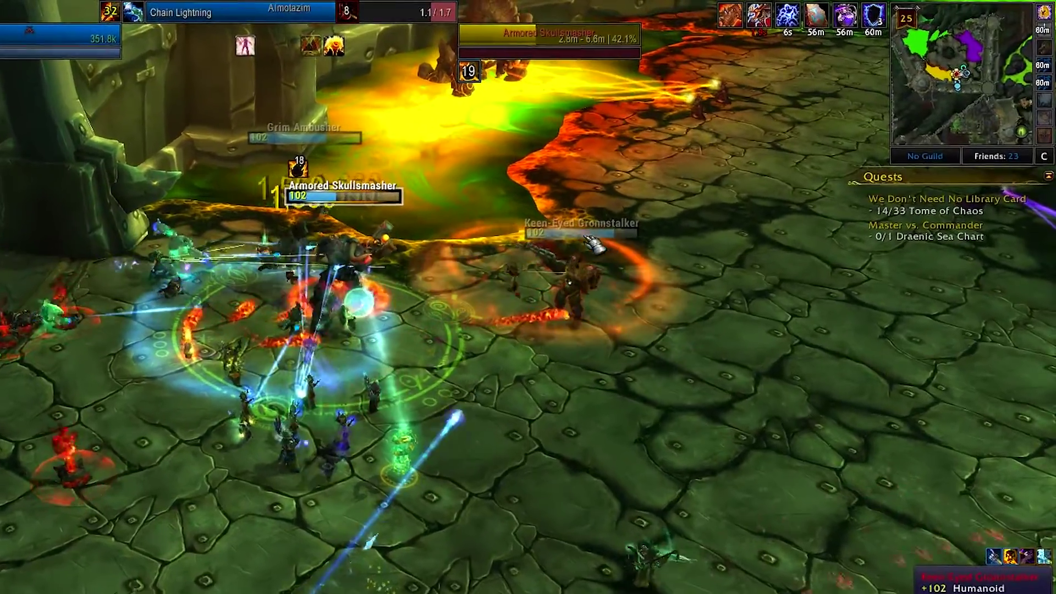
# - Target the Keen-Eyed Gronnstalker during the raid fight
pyautogui.click(619, 227)
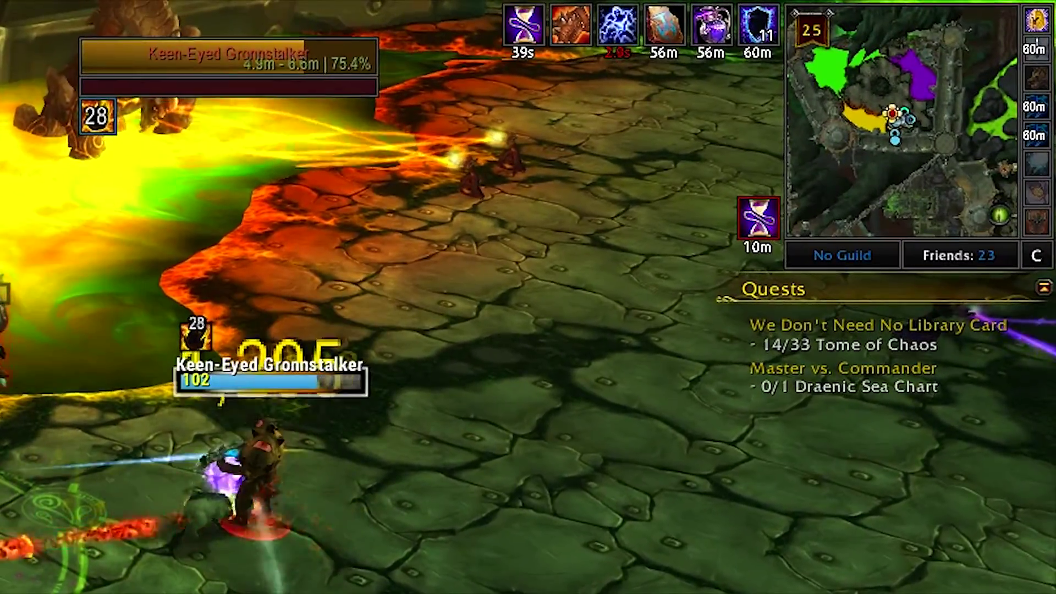
pyautogui.moveTo(525, 33)
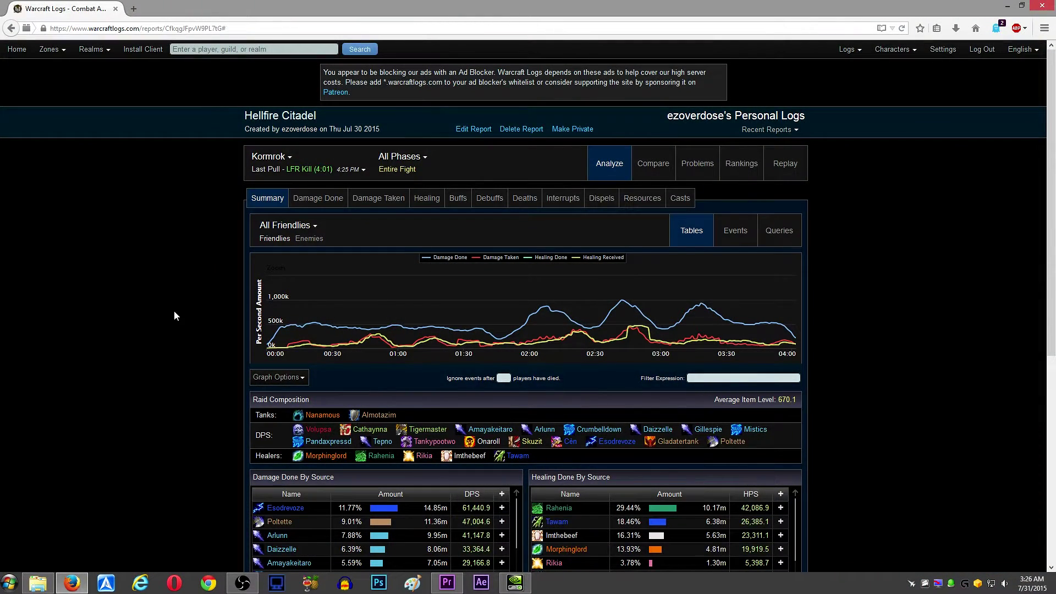
# - Switch the report's fight selector from Kormrok to Trash (3 Fights)
pyautogui.click(287, 159)
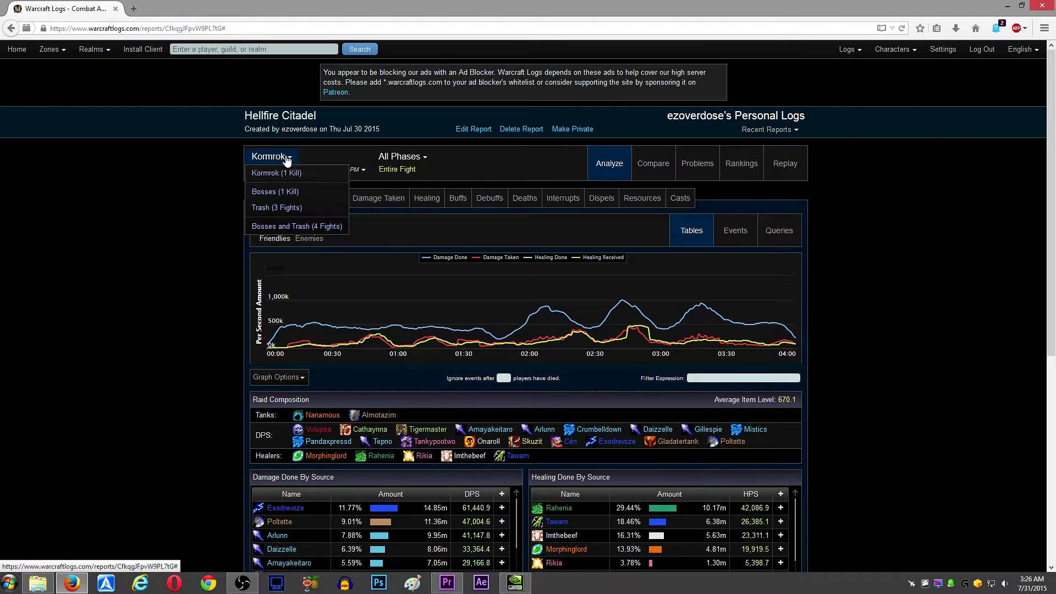
pyautogui.click(281, 209)
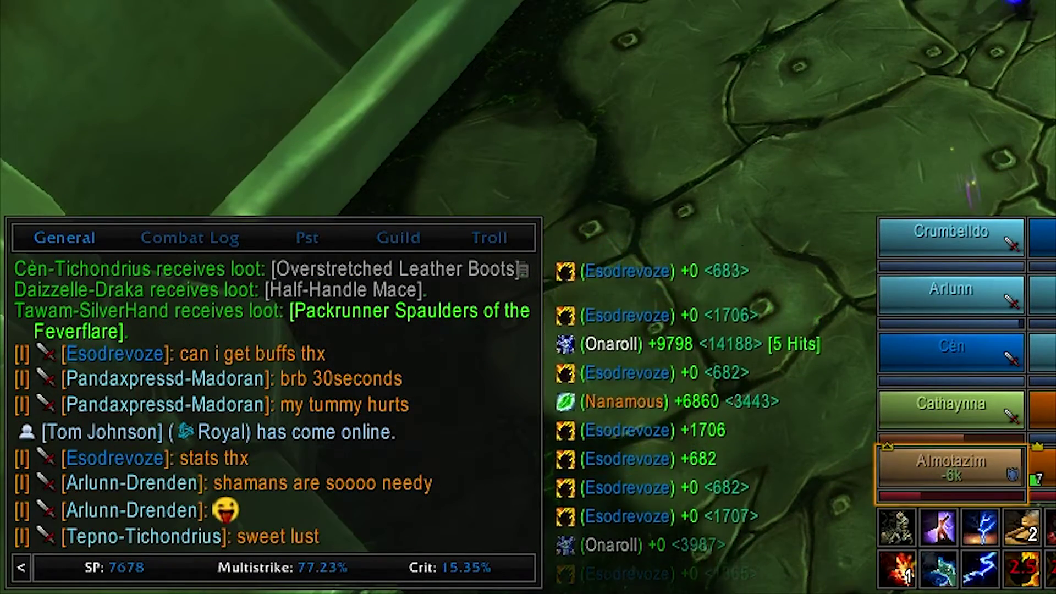
# - Send 'ty mistics' to the instance group, then target Kormrok to start the fight
pyautogui.press('Return')
pyautogui.write('ty mis')
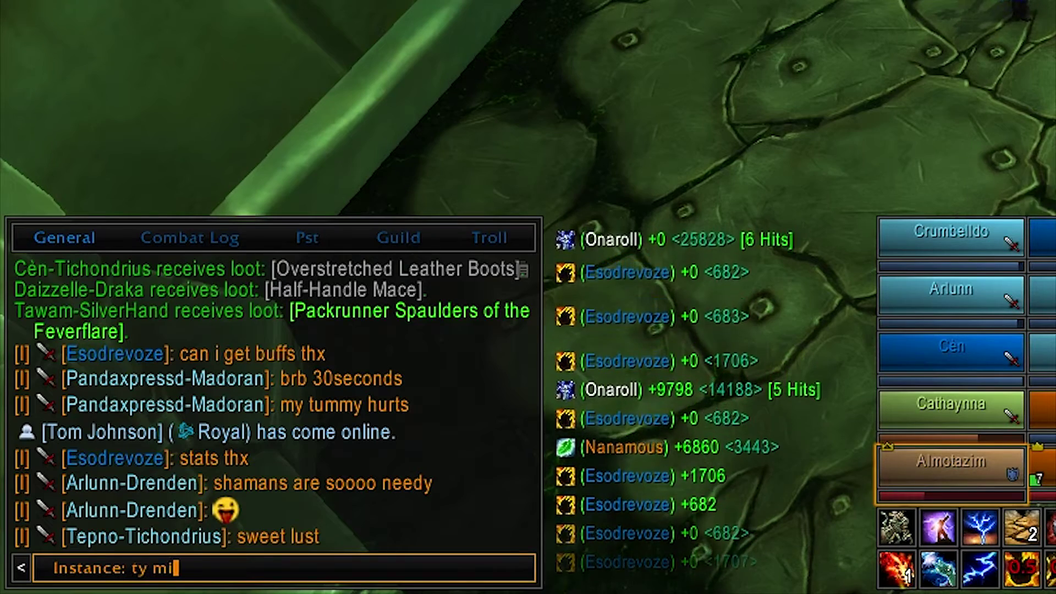
pyautogui.write('tics')
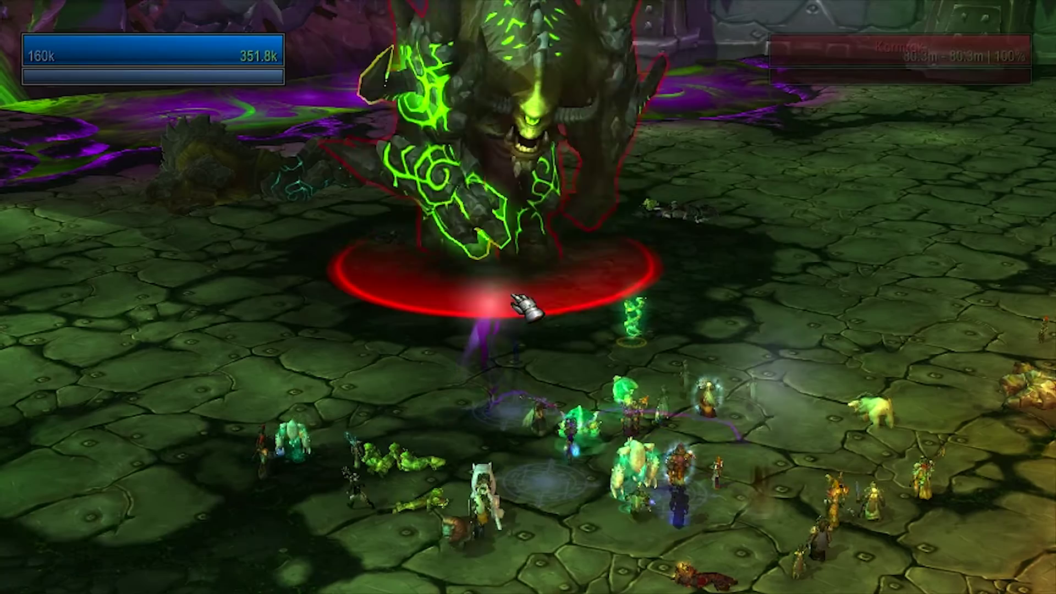
pyautogui.click(527, 303)
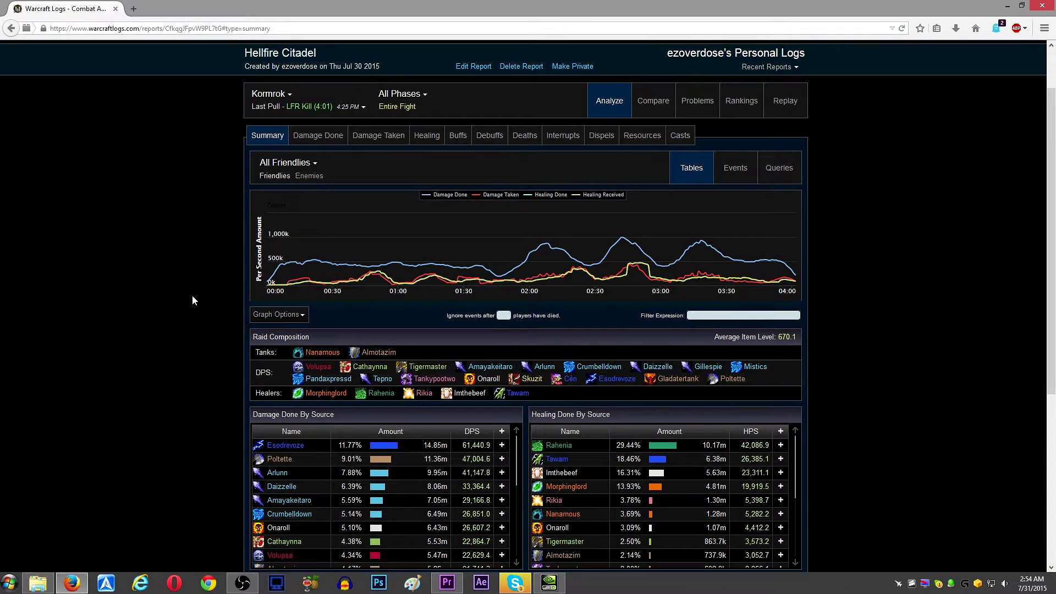
# - Show Kormrok's Damage Done and zoom the DPS graph to 0:00–0:03 (342.8k total)
pyautogui.scroll(3, 192, 295)
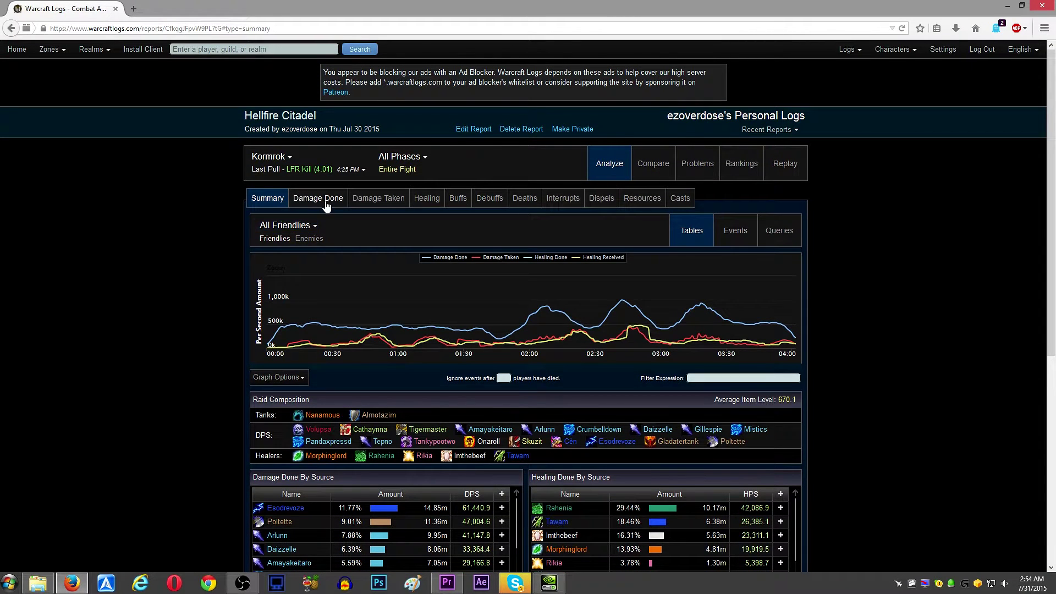
pyautogui.click(327, 206)
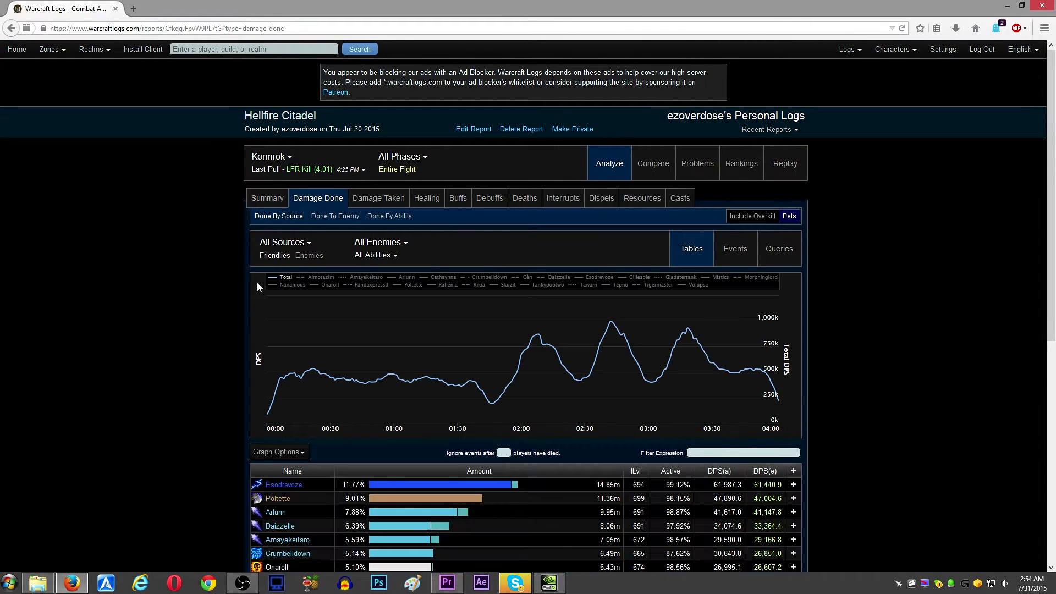
pyautogui.moveTo(267, 302); pyautogui.dragTo(279, 316)
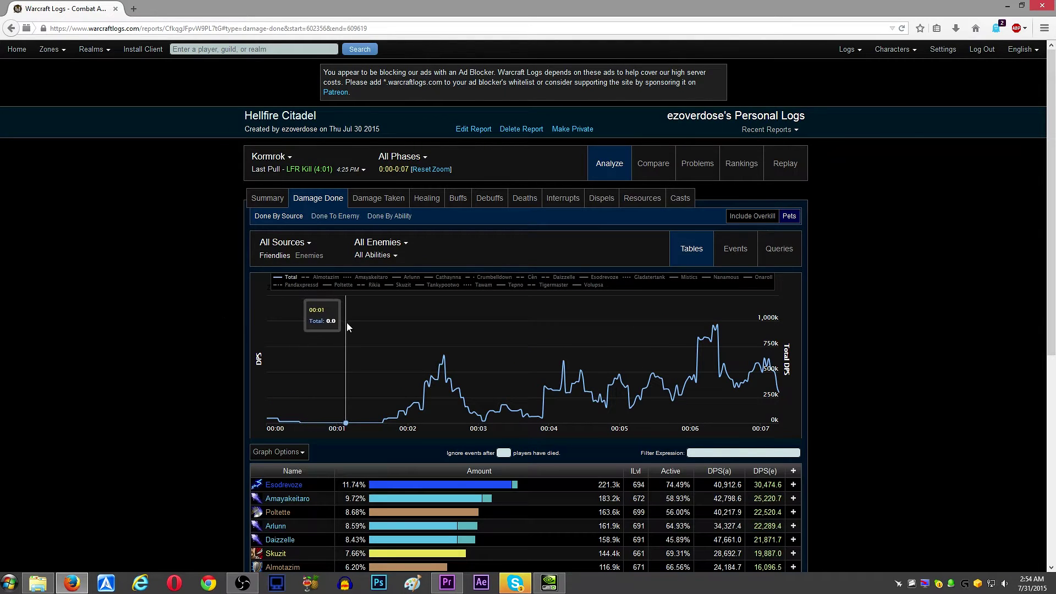
pyautogui.moveTo(346, 322); pyautogui.dragTo(78, 296)
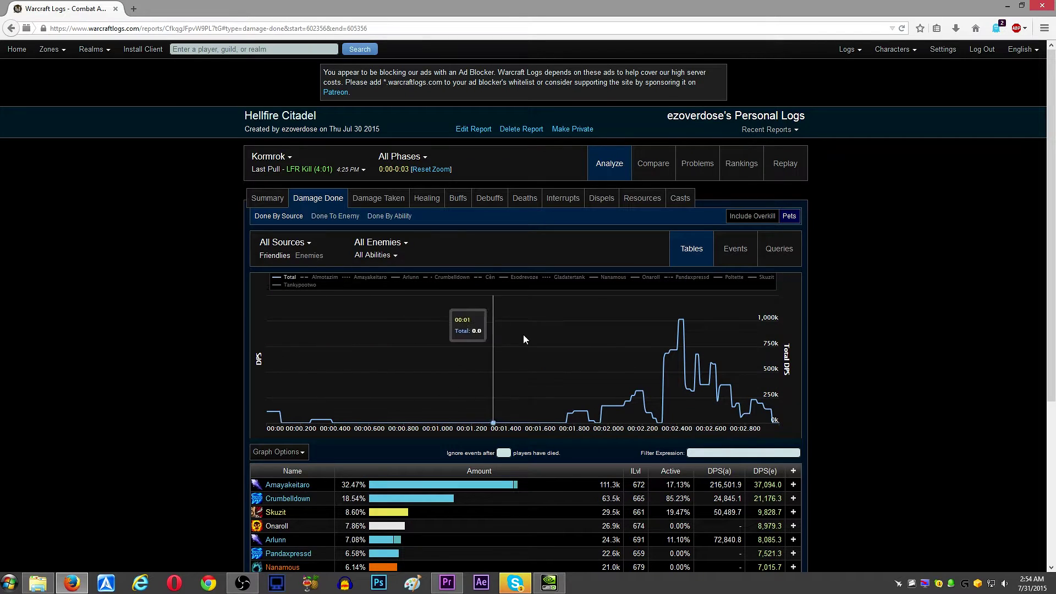
pyautogui.moveTo(555, 332); pyautogui.dragTo(152, 322)
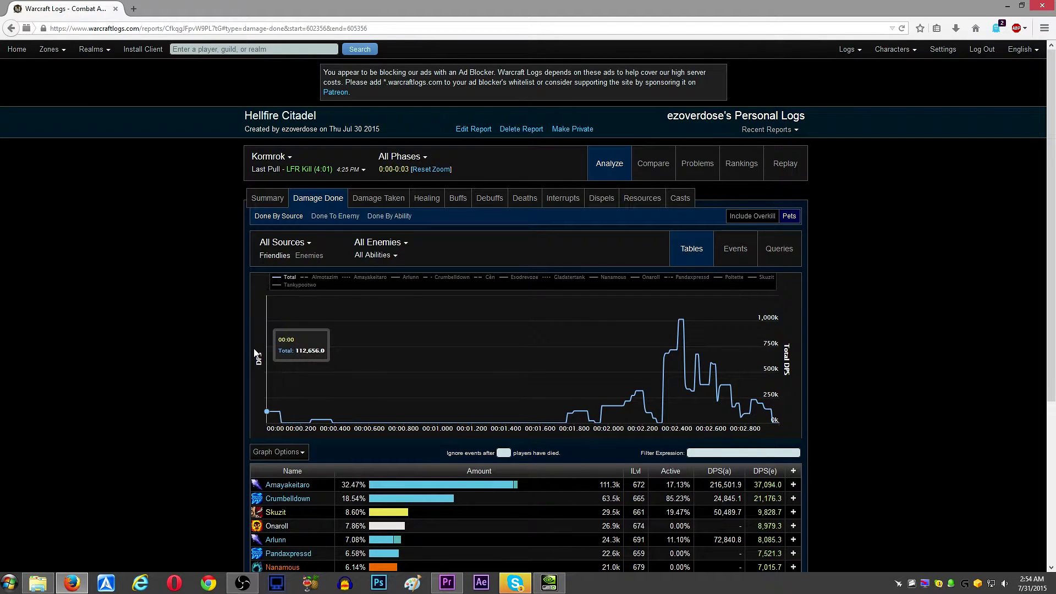
pyautogui.scroll(-3, 243, 349)
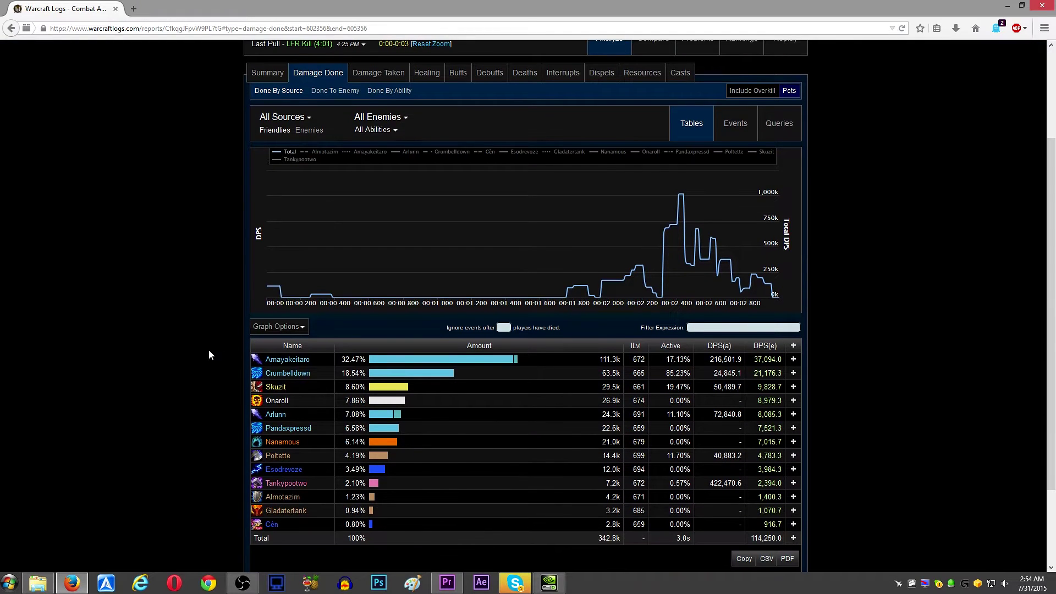
pyautogui.scroll(2, 209, 350)
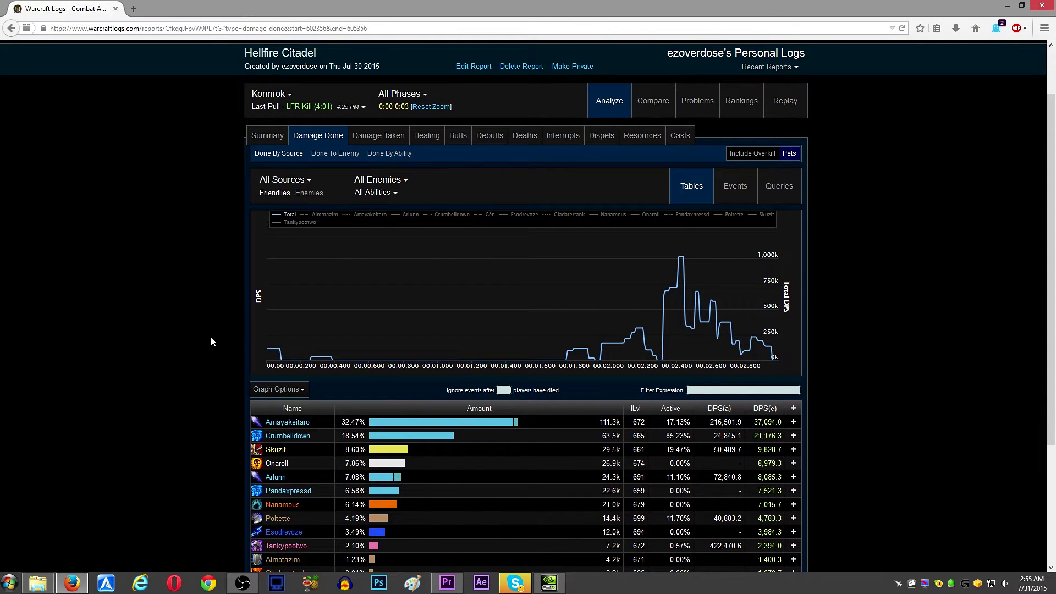
# - Filter the damage sources to Death Knights, then Druids, then Hunters
pyautogui.click(308, 197)
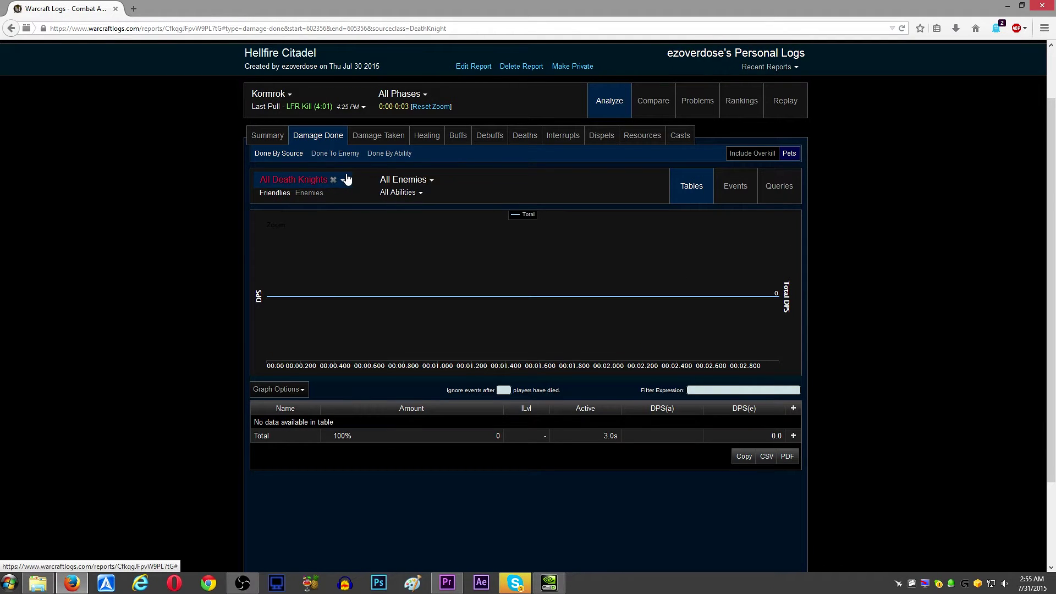
pyautogui.moveTo(337, 179)
pyautogui.click(310, 209)
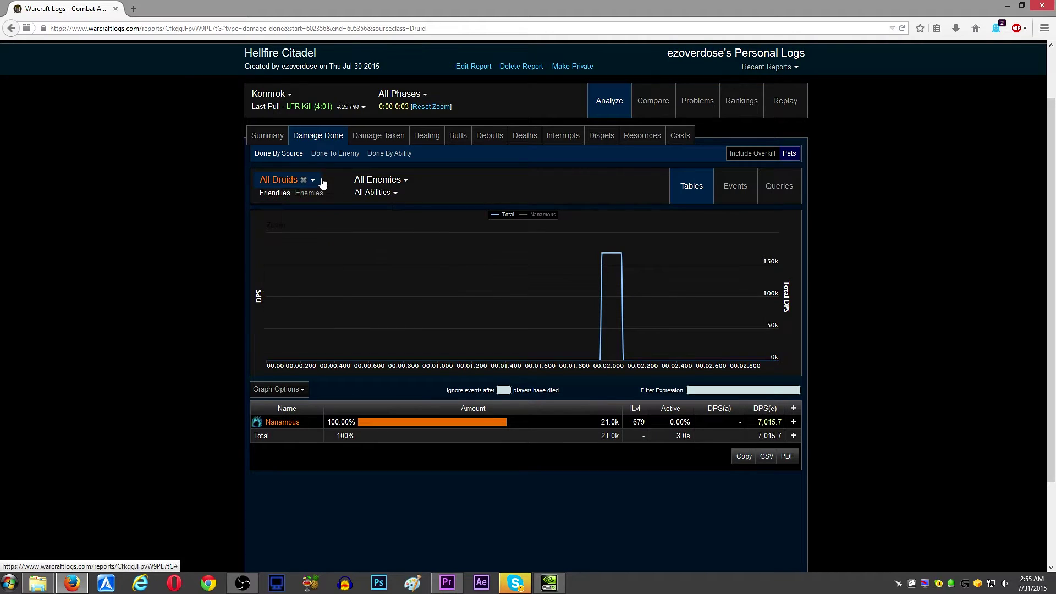
pyautogui.moveTo(320, 182)
pyautogui.click(287, 228)
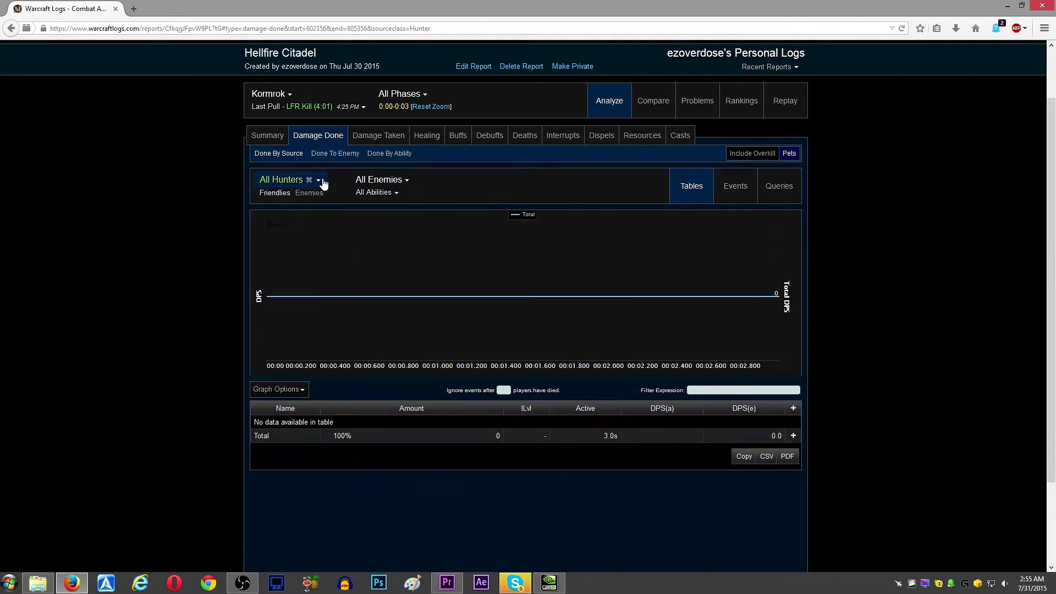
pyautogui.moveTo(321, 182)
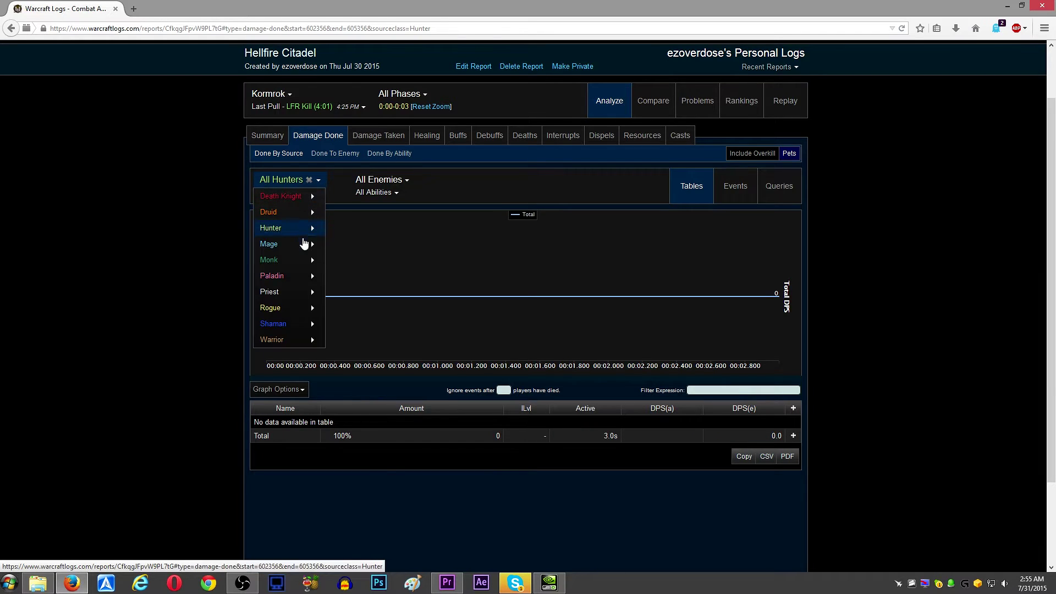
# - Step through individual mages, ending on the third mage's Arcane Blast damage
pyautogui.moveTo(304, 247)
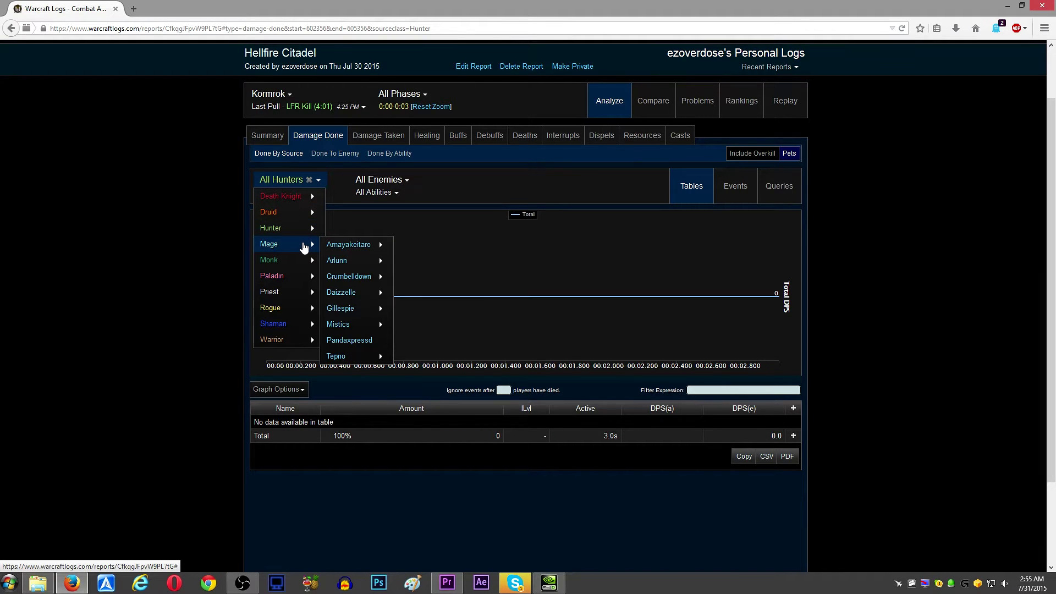
pyautogui.click(331, 244)
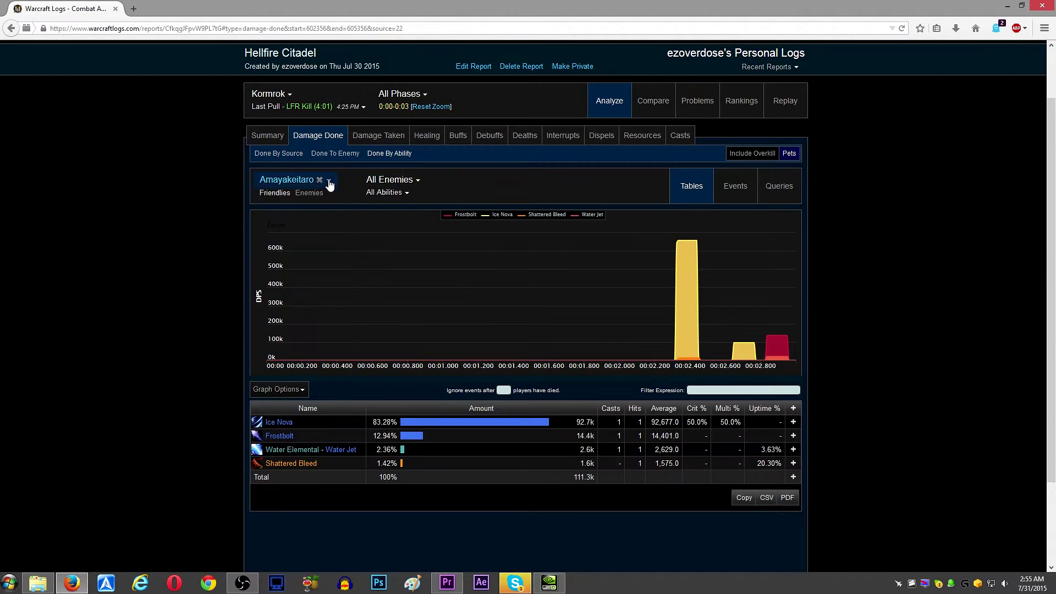
pyautogui.moveTo(330, 183)
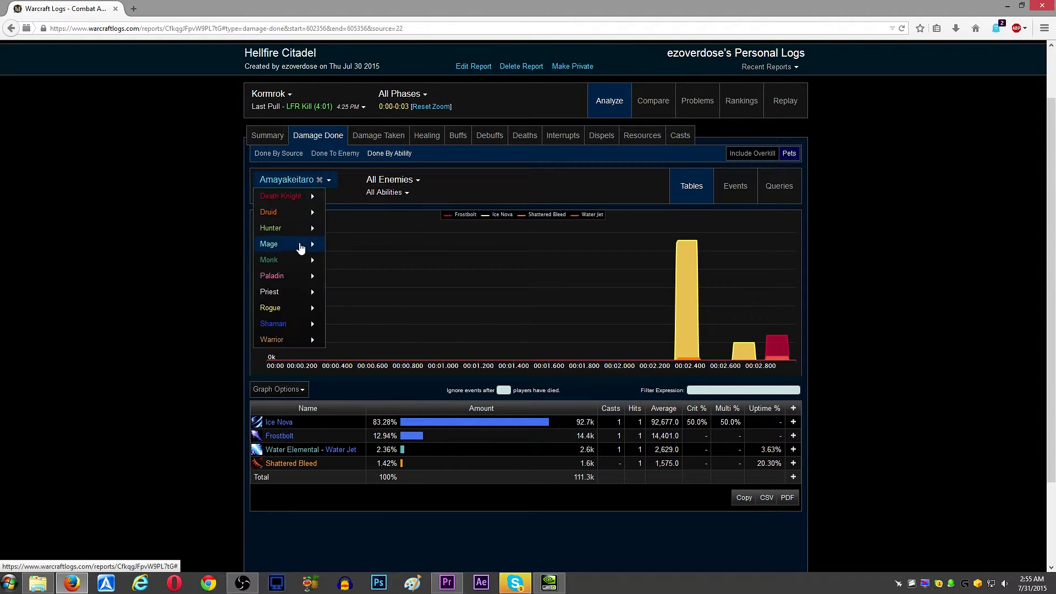
pyautogui.moveTo(300, 249)
pyautogui.click(340, 261)
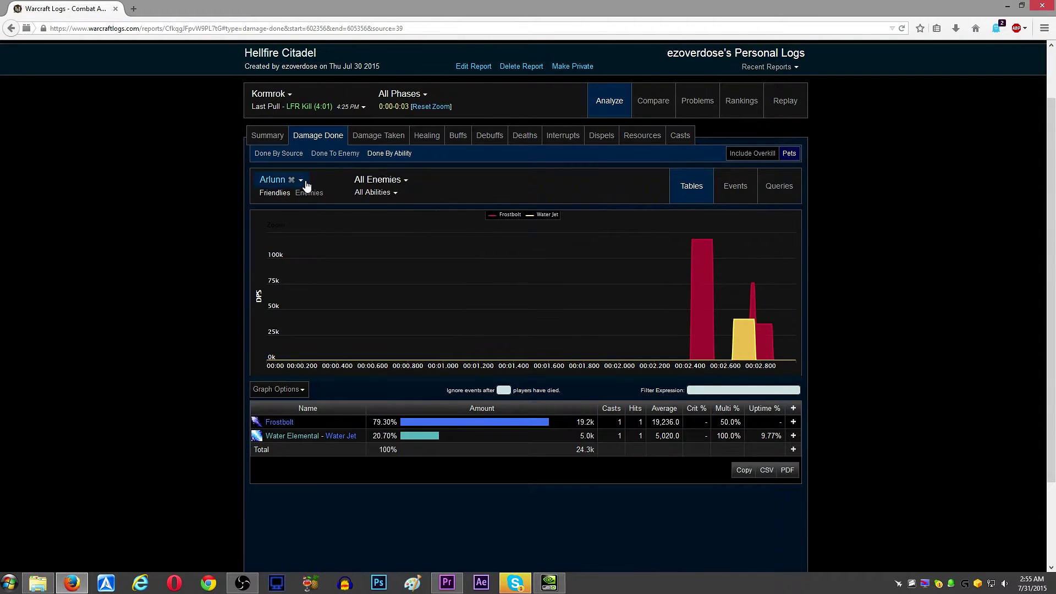
pyautogui.moveTo(306, 187)
pyautogui.moveTo(308, 243)
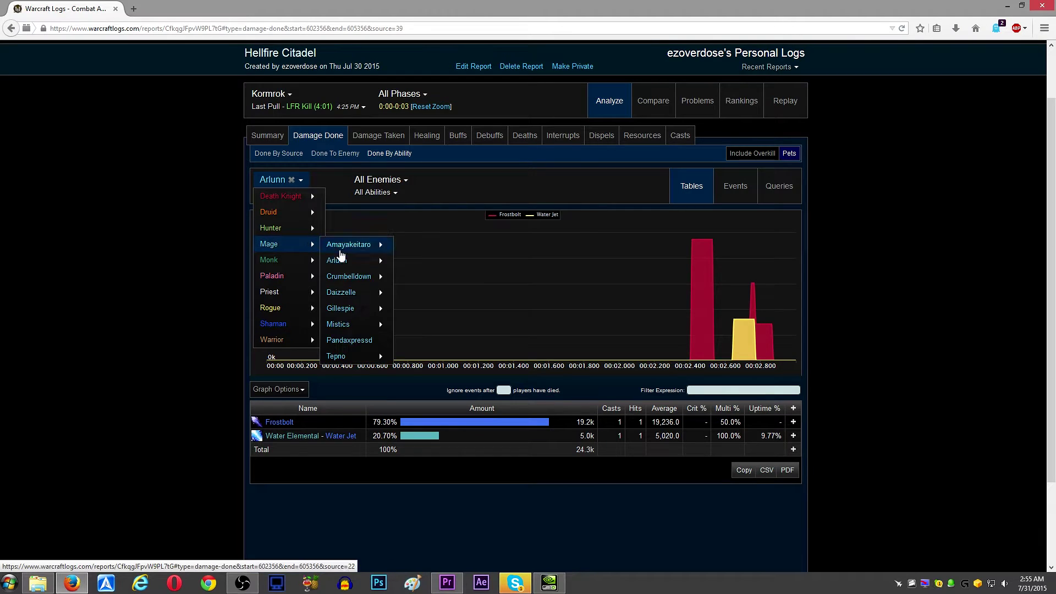
pyautogui.click(366, 281)
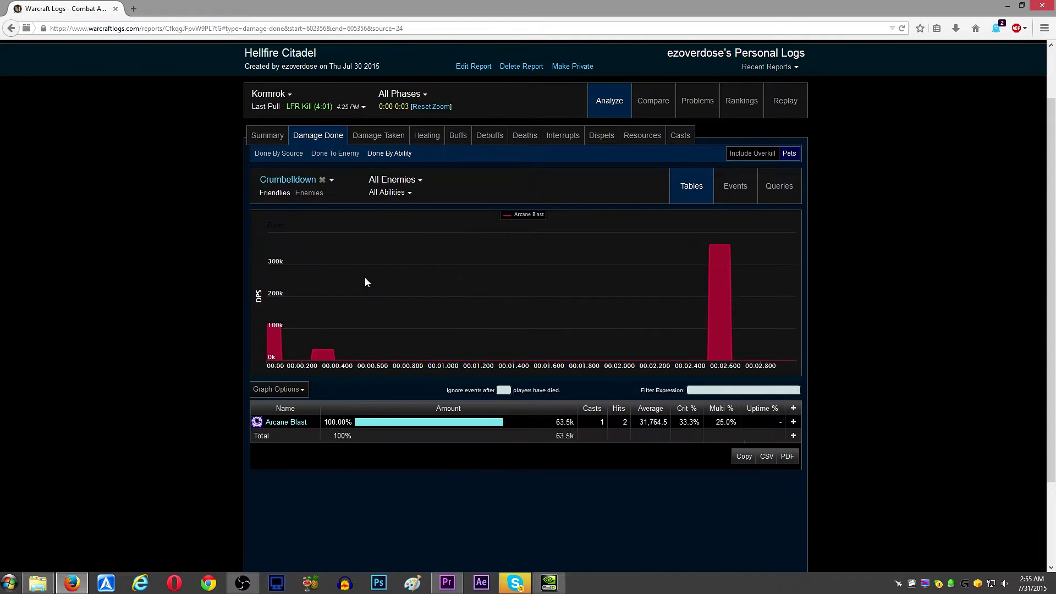
pyautogui.moveTo(279, 327)
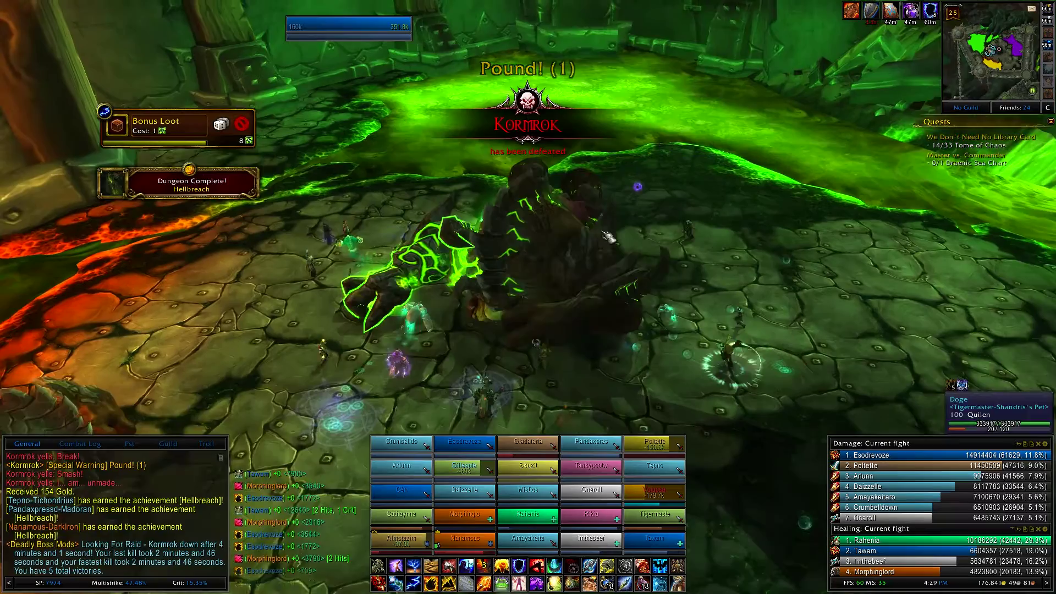
# - Loot the Industrial Lifting Belt from Kormrok's corpse after comparing it, then bring up the Start menu
pyautogui.rightClick(593, 252)
pyautogui.press('shift')
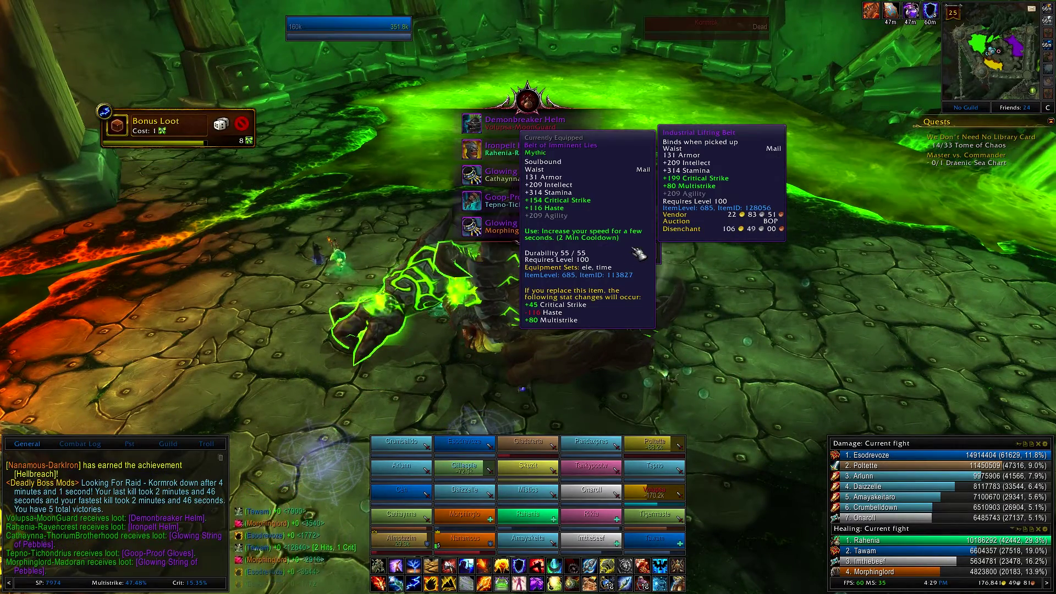
pyautogui.click(638, 253)
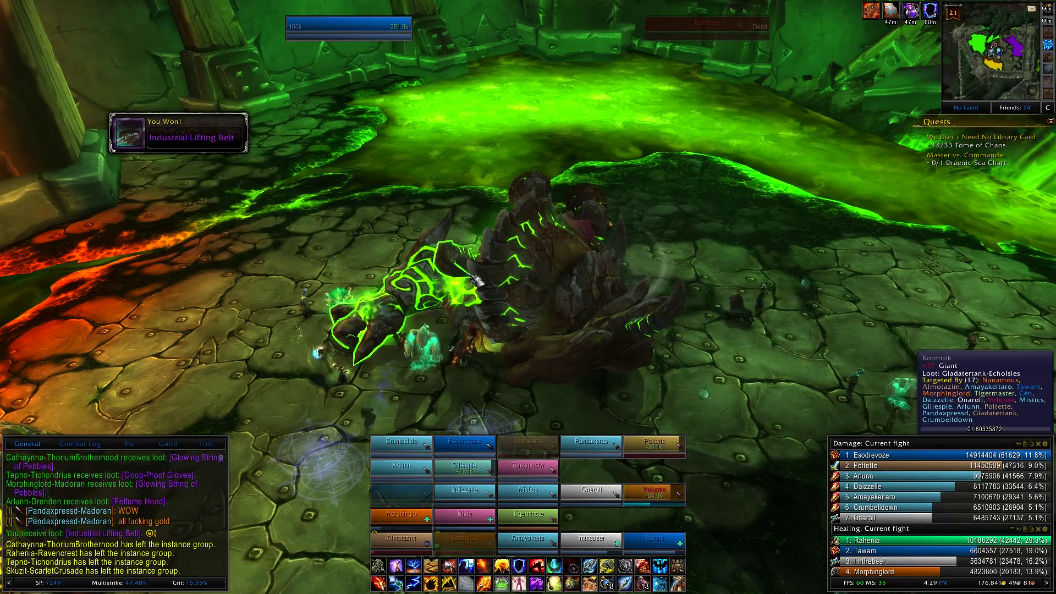
pyautogui.press('super')
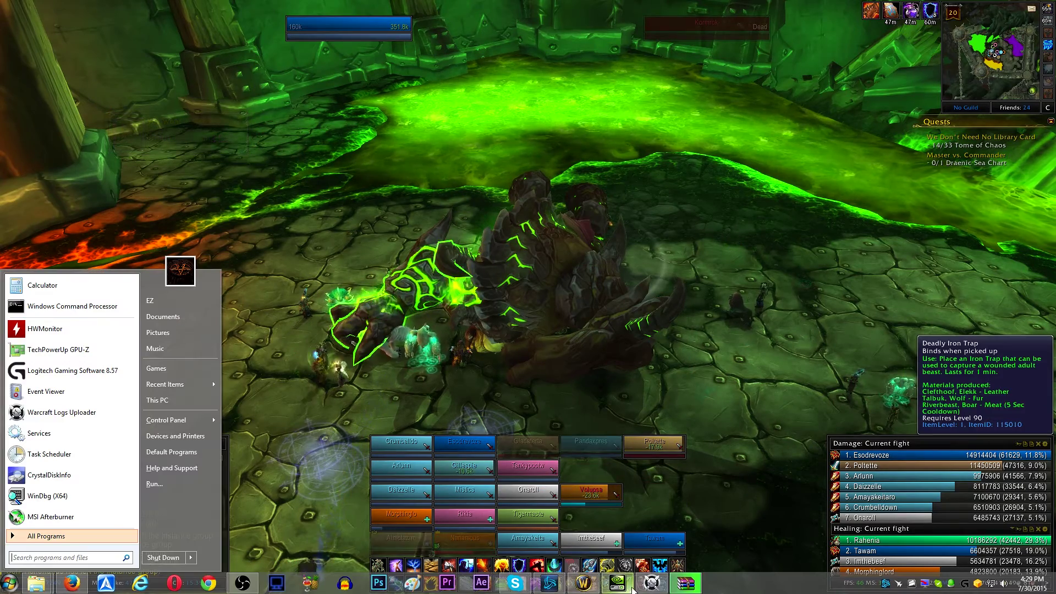
# - Open the Kormrok LFR kill report and read its Damage Done and Healing Done tables
pyautogui.click(650, 585)
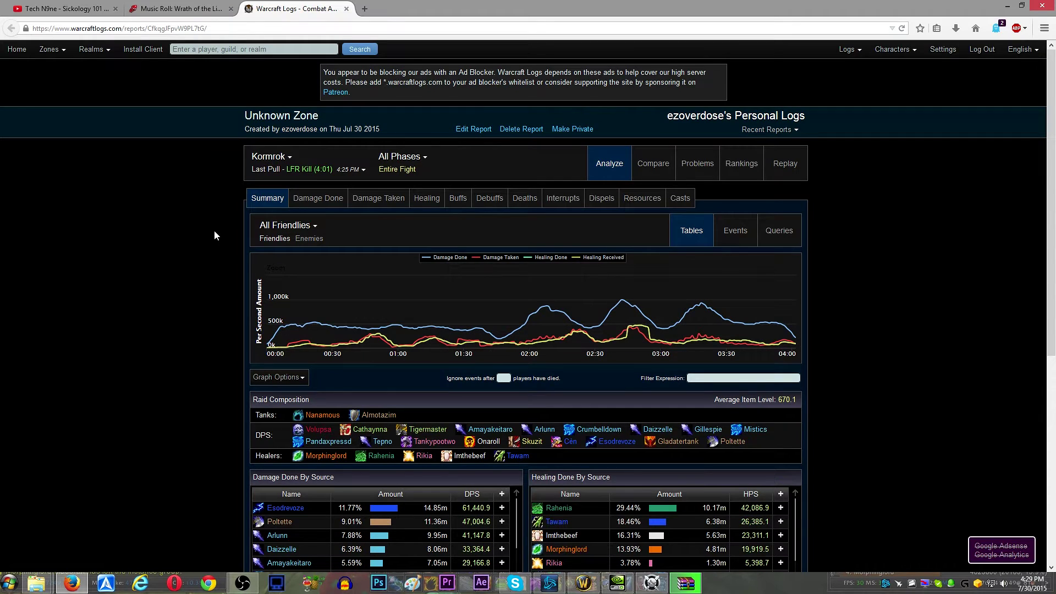
pyautogui.scroll(-2, 217, 220)
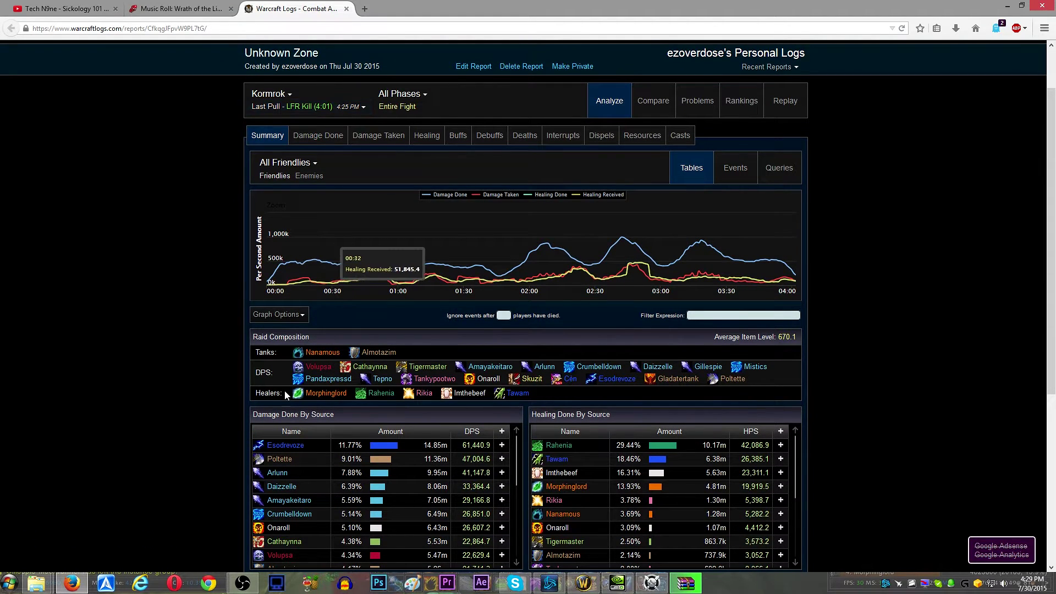
pyautogui.scroll(-2, 264, 396)
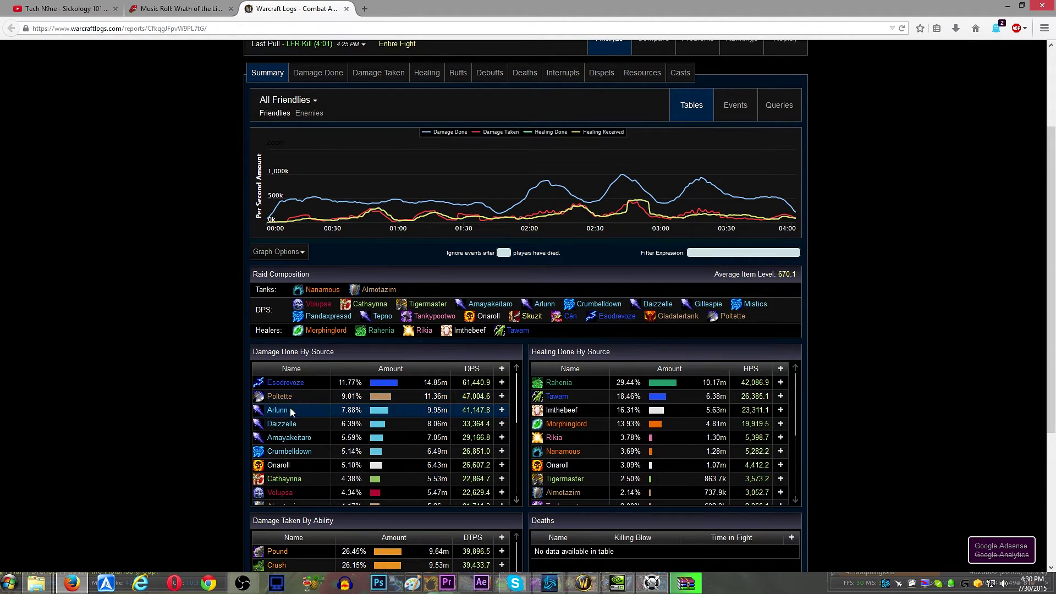
pyautogui.click(583, 583)
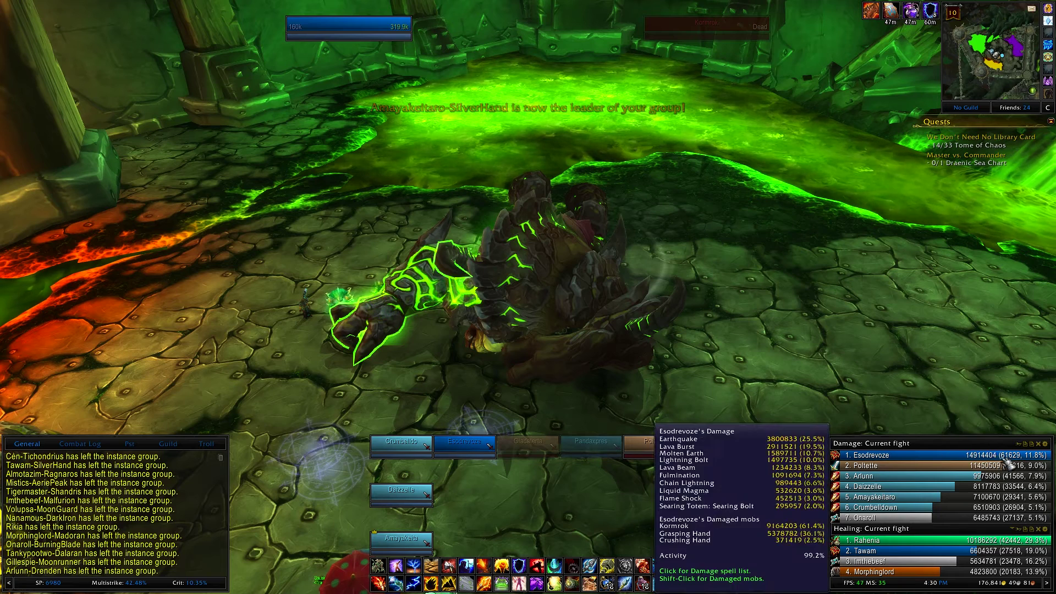
pyautogui.moveTo(1009, 469)
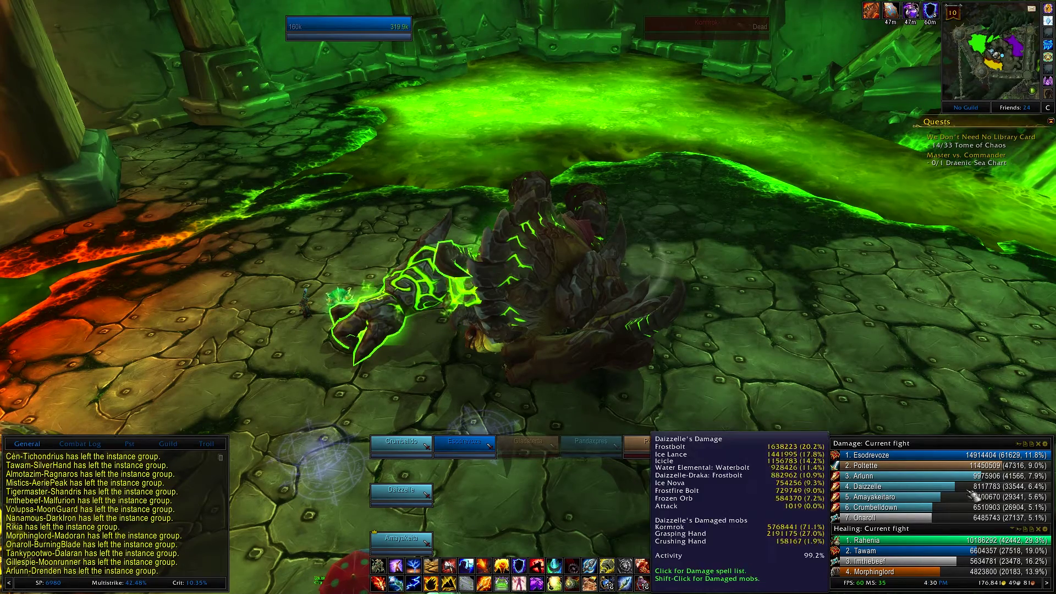
pyautogui.scroll(-2, 940, 514)
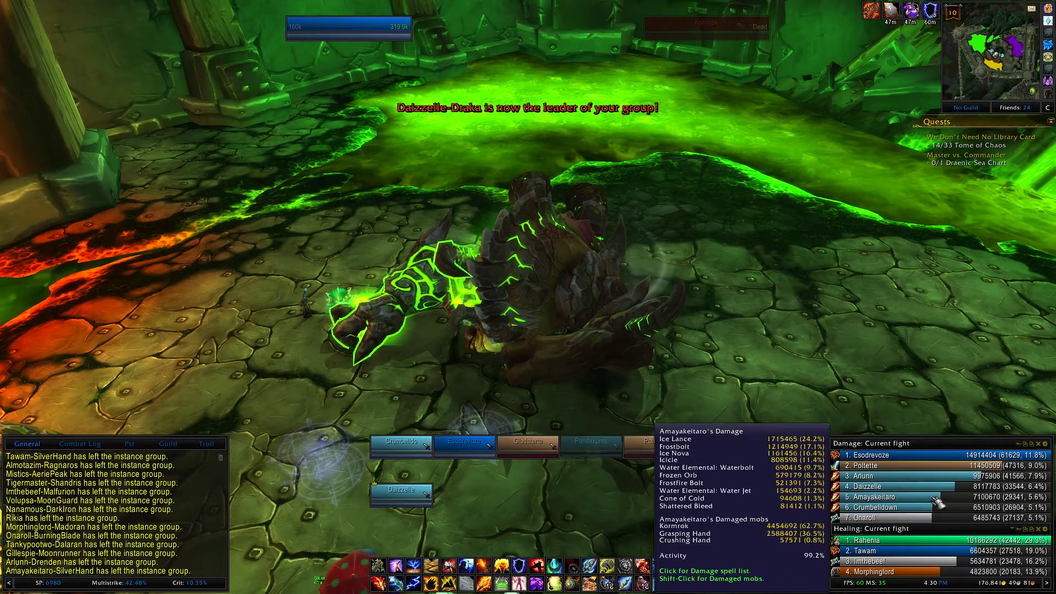
pyautogui.hotkey('alt', 'Tab')
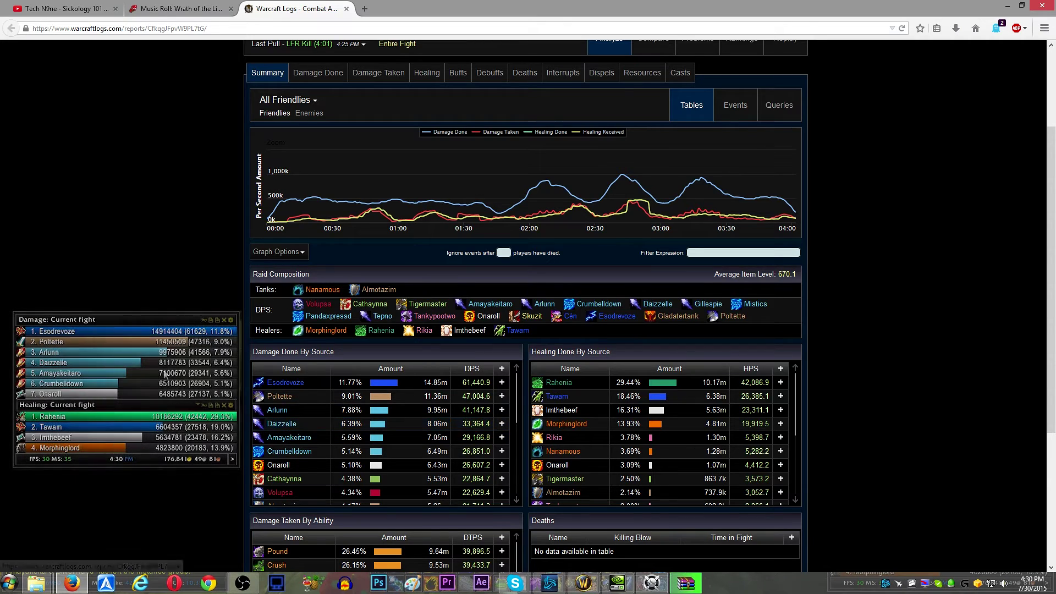
pyautogui.scroll(-1, 269, 411)
pyautogui.scroll(4, 269, 412)
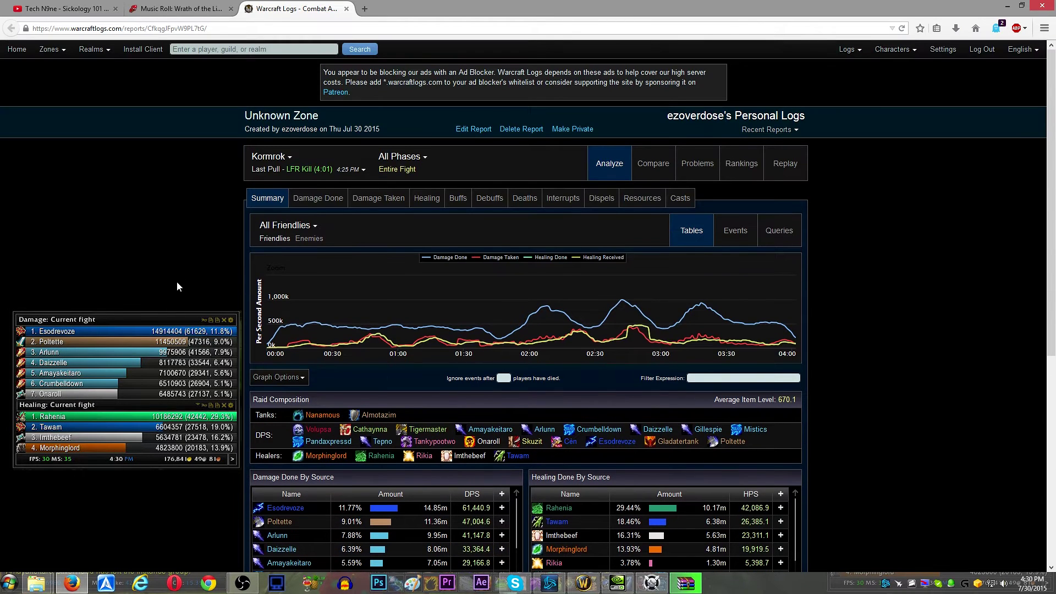
pyautogui.scroll(-5, 217, 217)
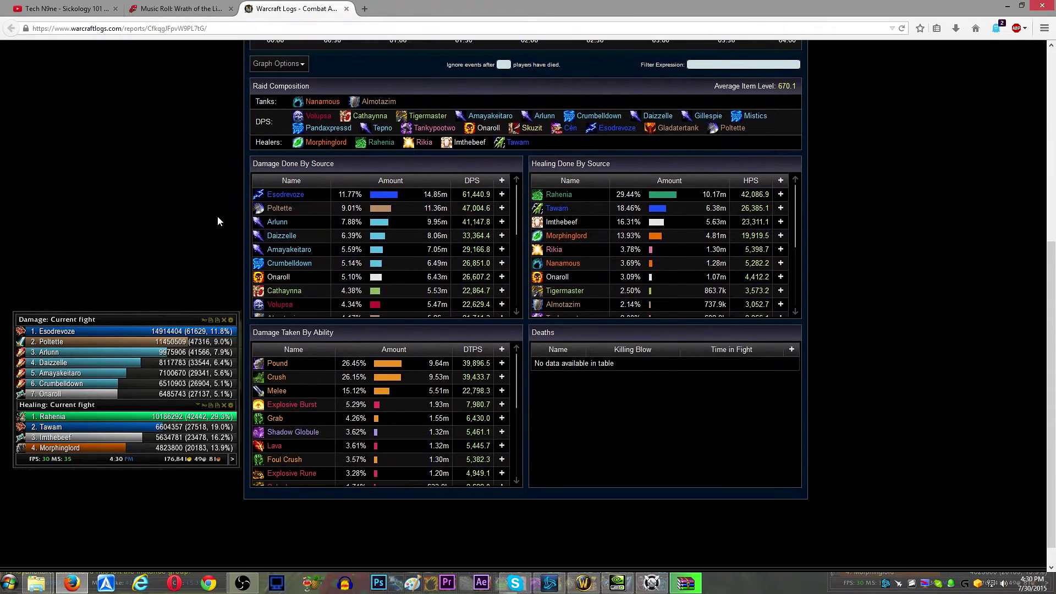
pyautogui.scroll(3, 218, 217)
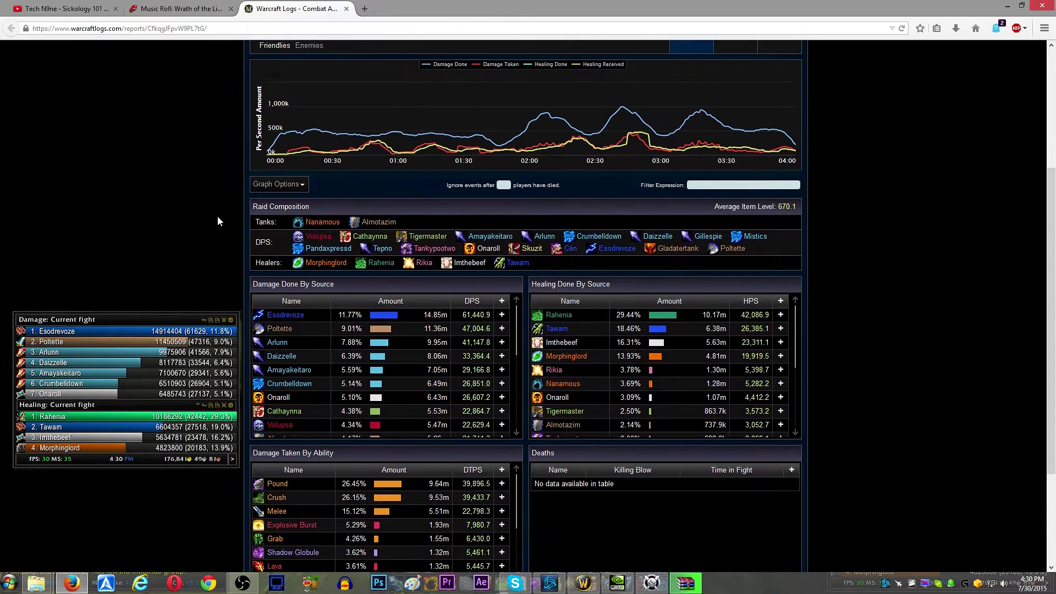
pyautogui.scroll(2, 218, 221)
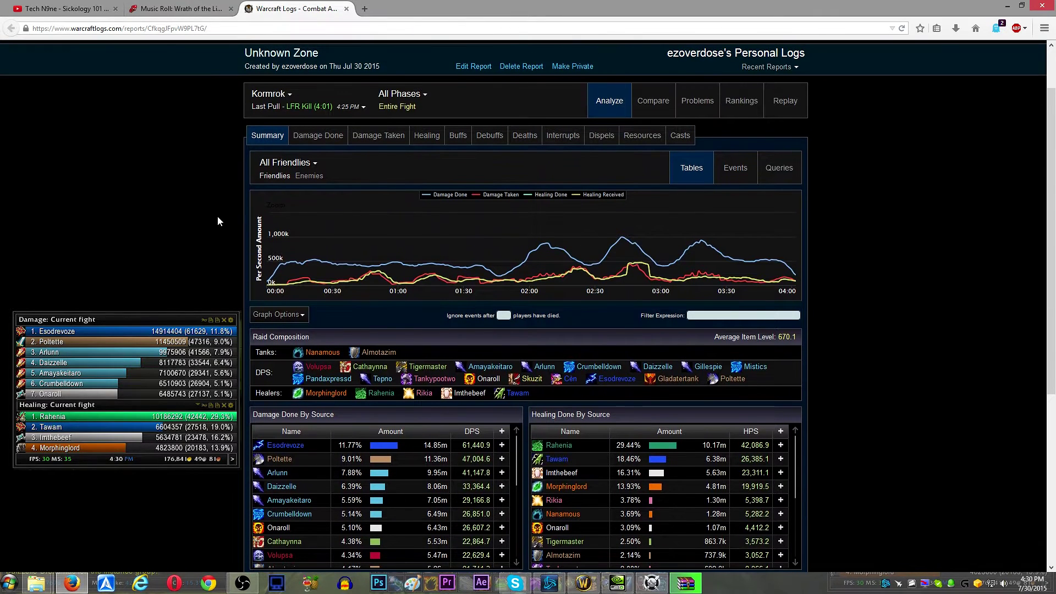
pyautogui.scroll(-2, 217, 221)
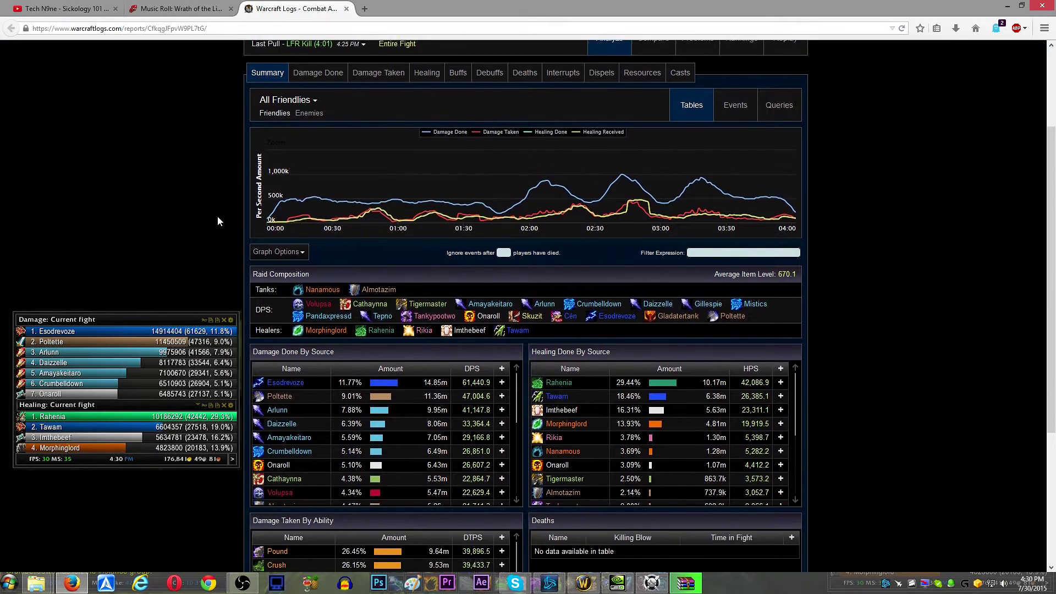
pyautogui.scroll(2, 217, 221)
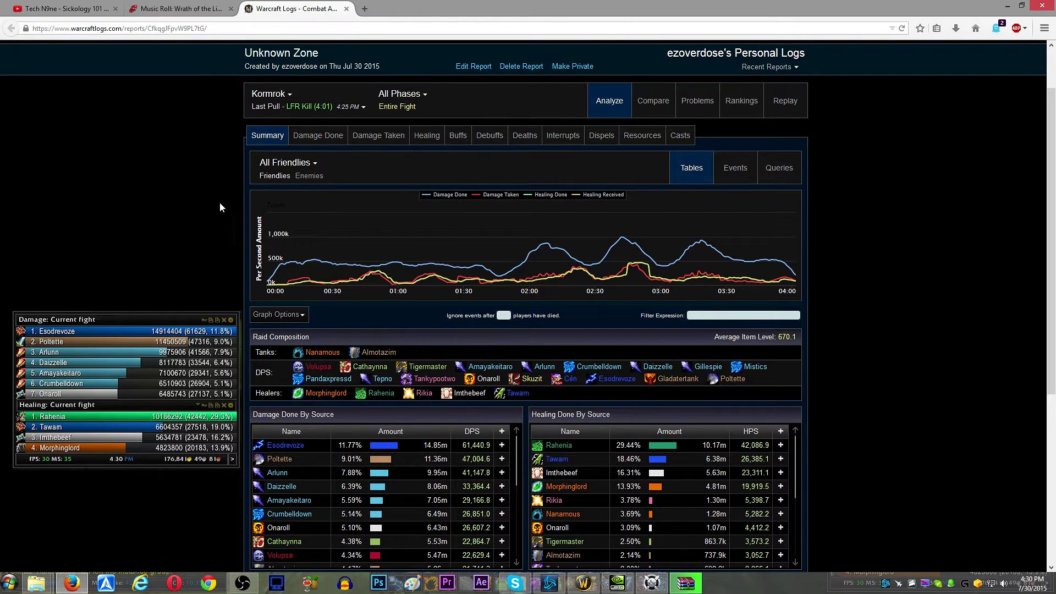
# - Check the Kormrok kill's estimated spec rankings, with Esodrevoze and Rahenia at 98%
pyautogui.click(744, 102)
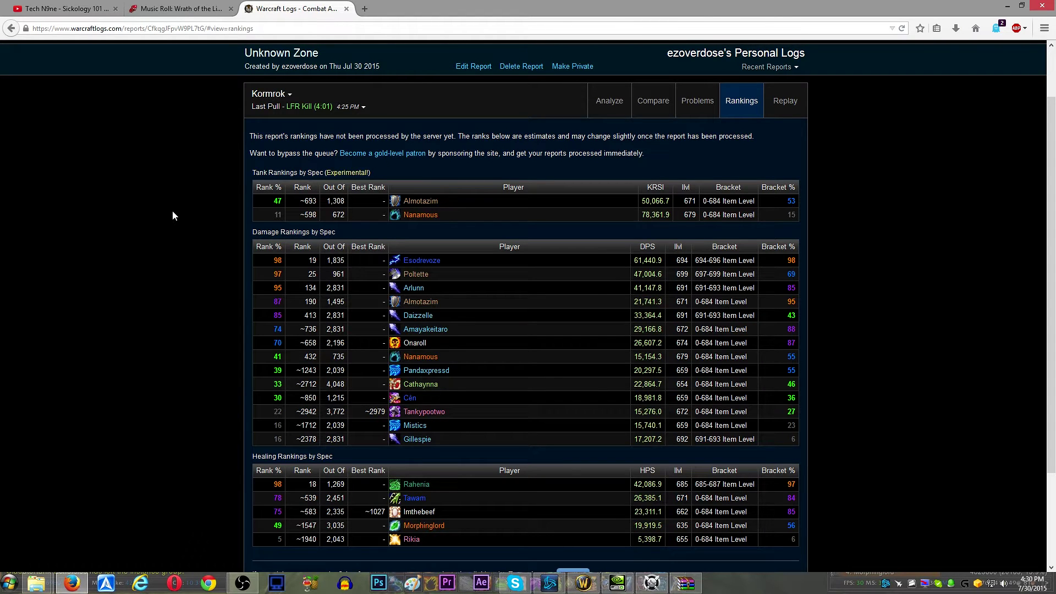
pyautogui.scroll(-2, 172, 212)
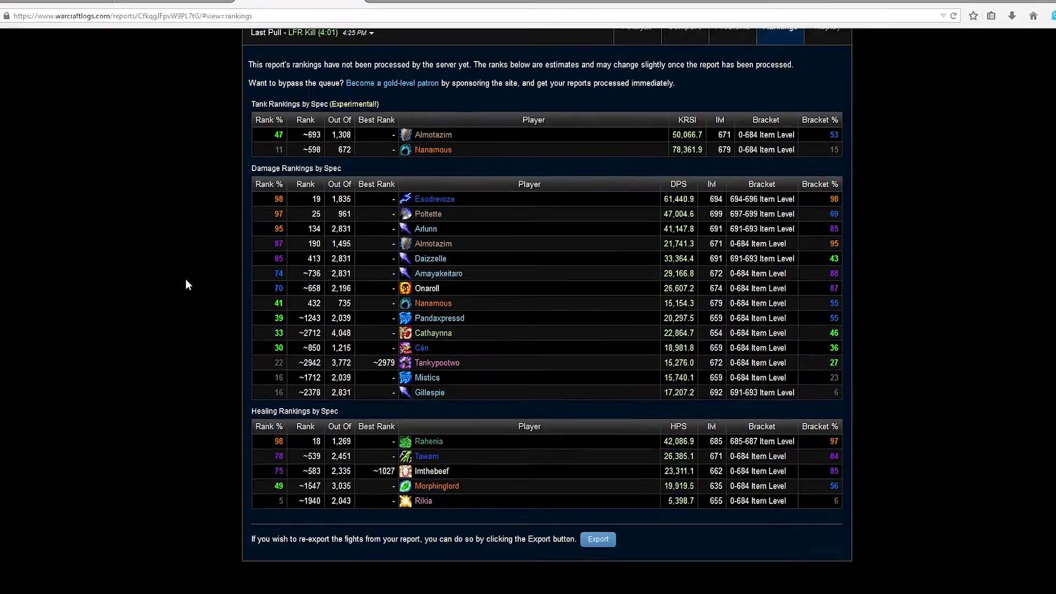
pyautogui.scroll(3, 63, 455)
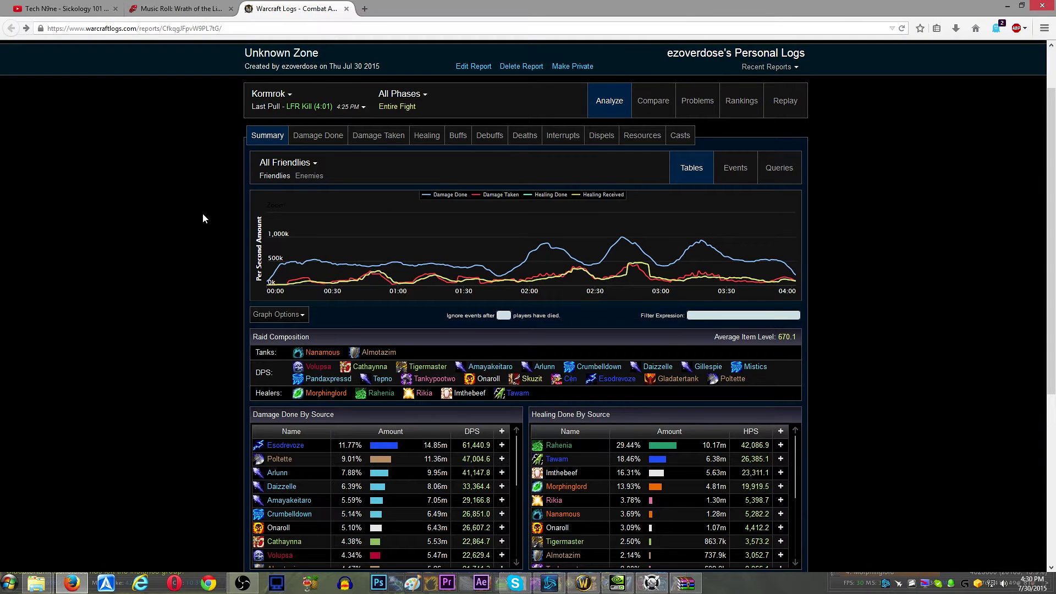
# - Show the fight's Damage Done breakdown filtered to the Crushing Hand
pyautogui.click(335, 137)
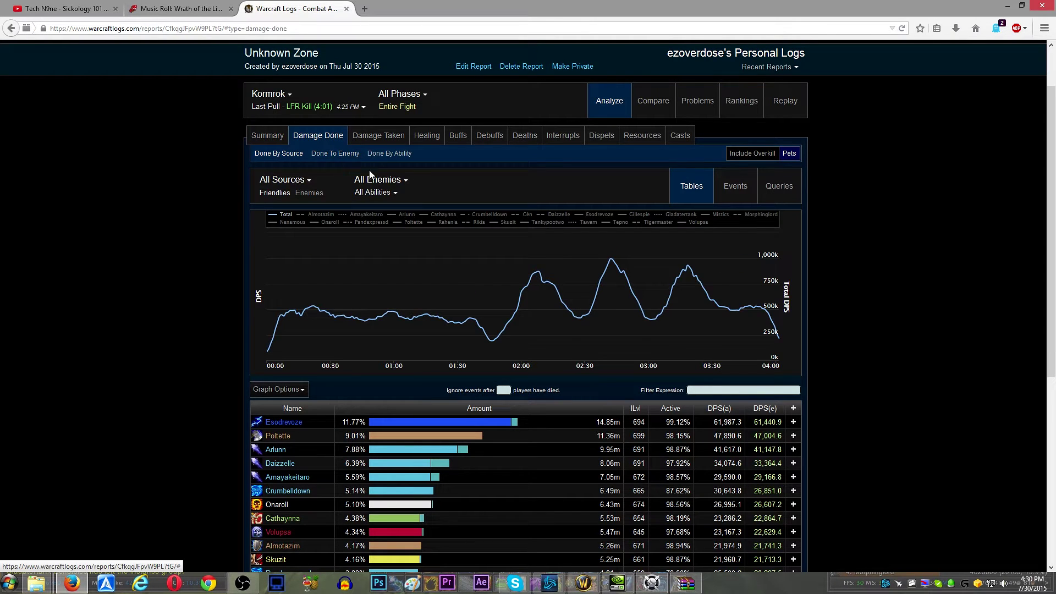
pyautogui.click(408, 183)
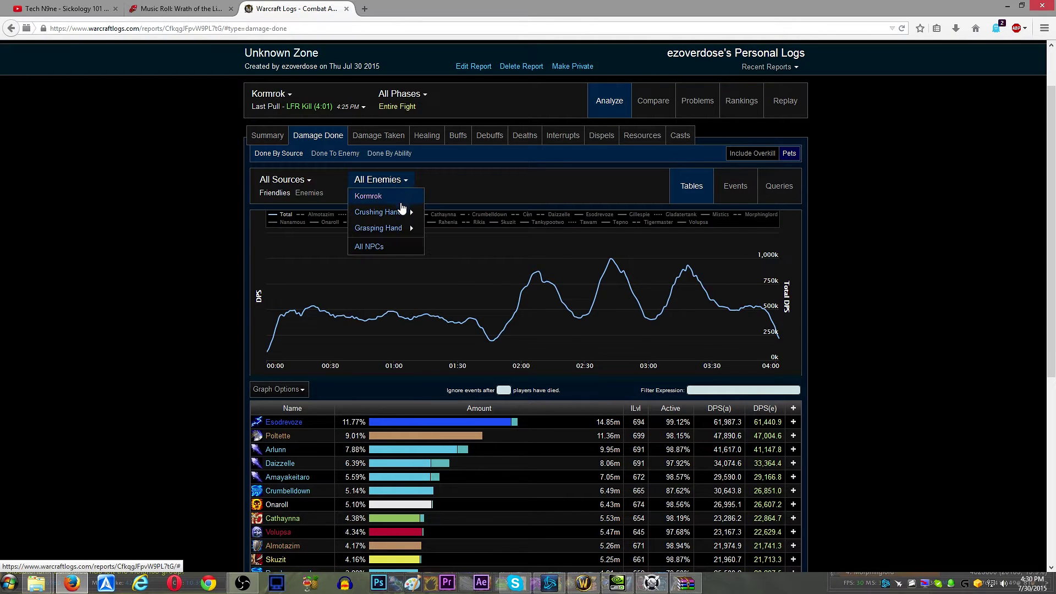
pyautogui.click(411, 218)
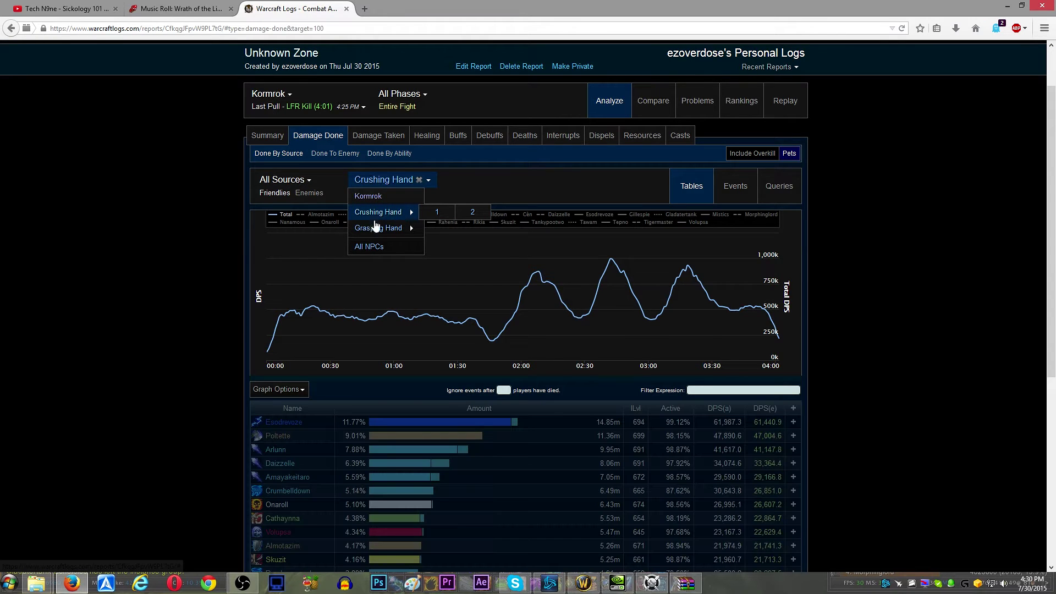
pyautogui.scroll(-2, 183, 263)
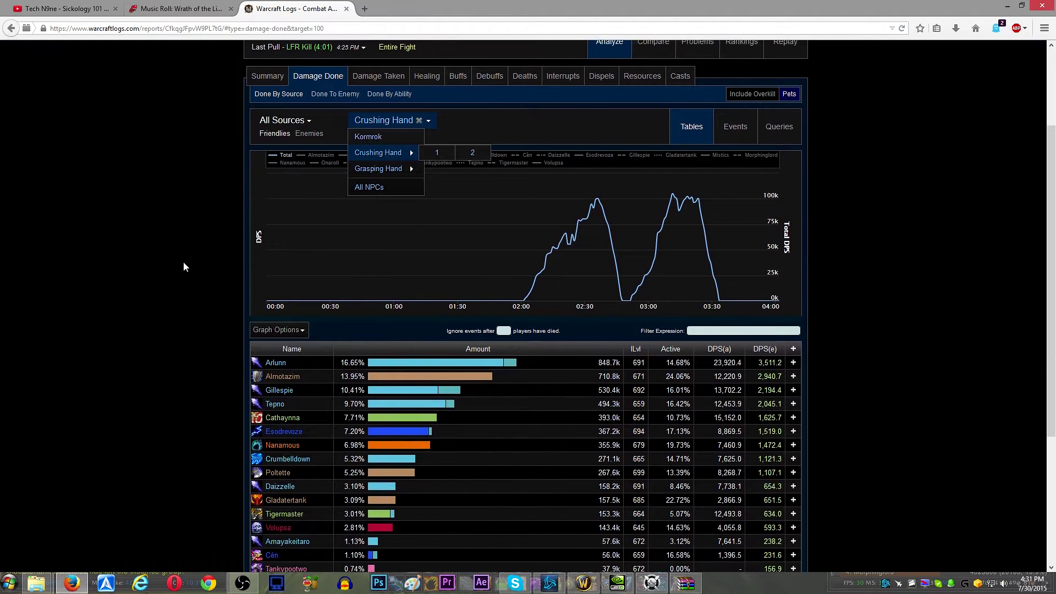
pyautogui.scroll(-4, 184, 262)
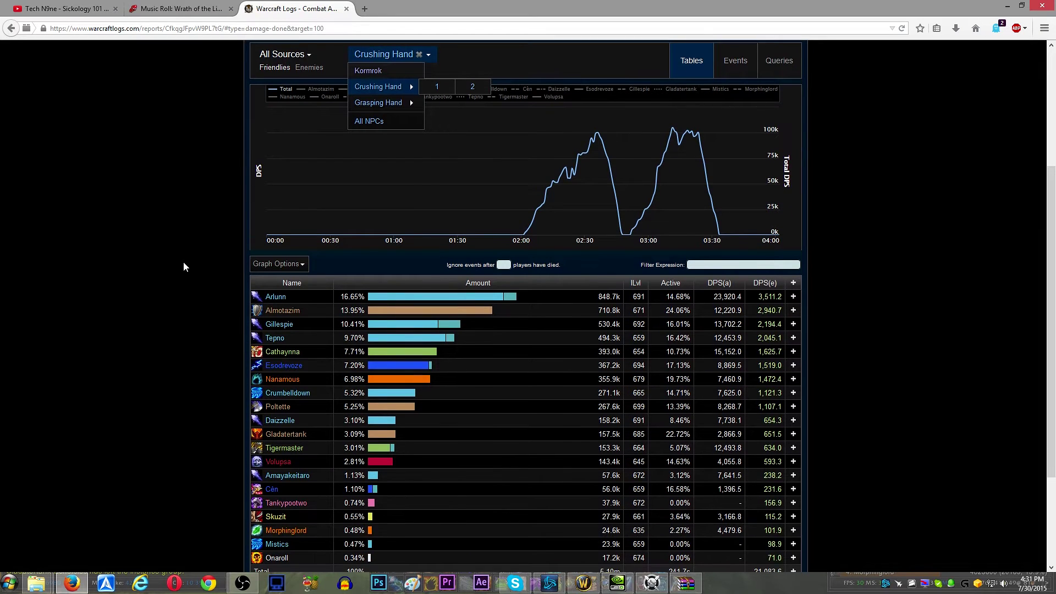
pyautogui.scroll(2, 184, 263)
pyautogui.scroll(2, 183, 262)
# - Switch the damage target to Kormrok, led by Esodrevoze at 9.16m of 80.34m
pyautogui.click(404, 165)
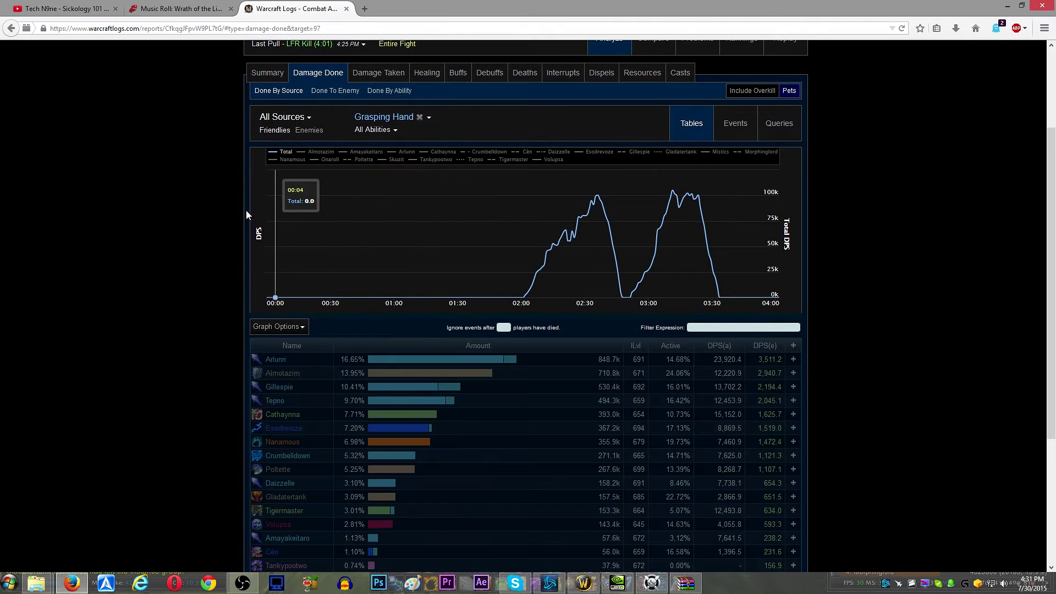
pyautogui.scroll(-4, 168, 245)
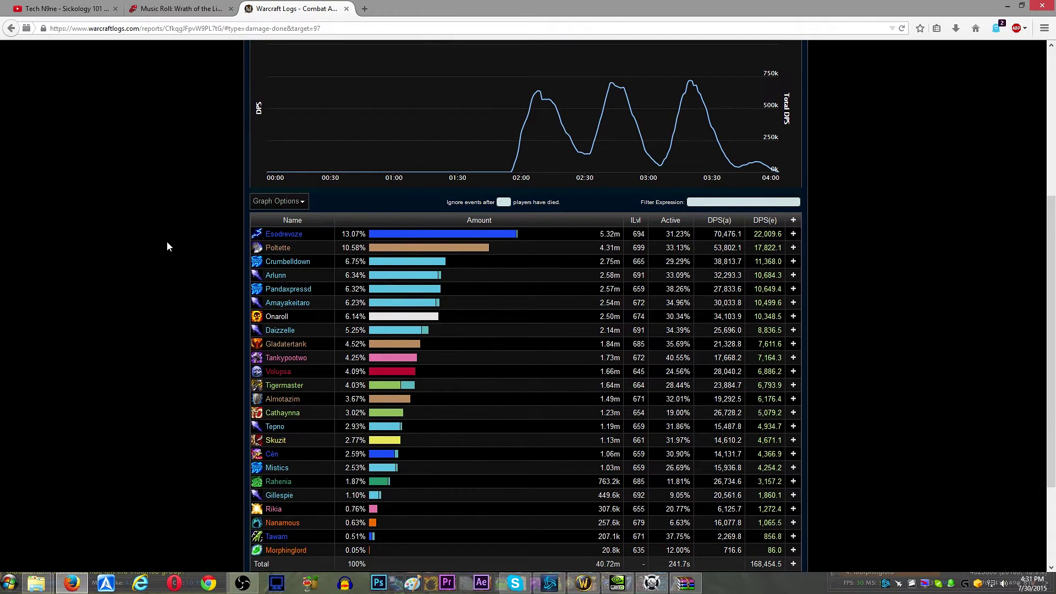
pyautogui.scroll(6, 168, 245)
pyautogui.click(391, 187)
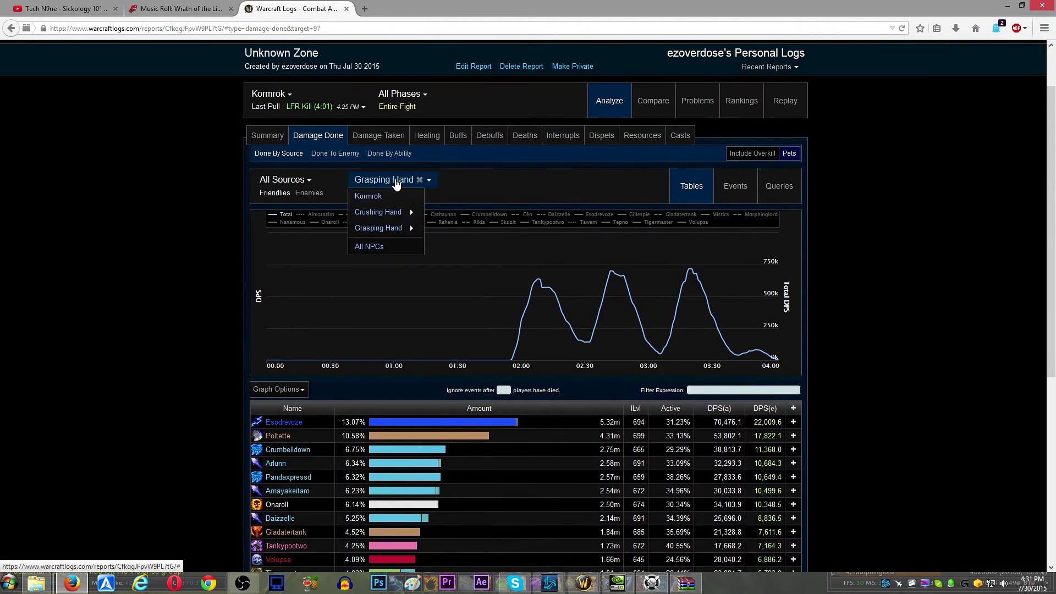
pyautogui.click(385, 196)
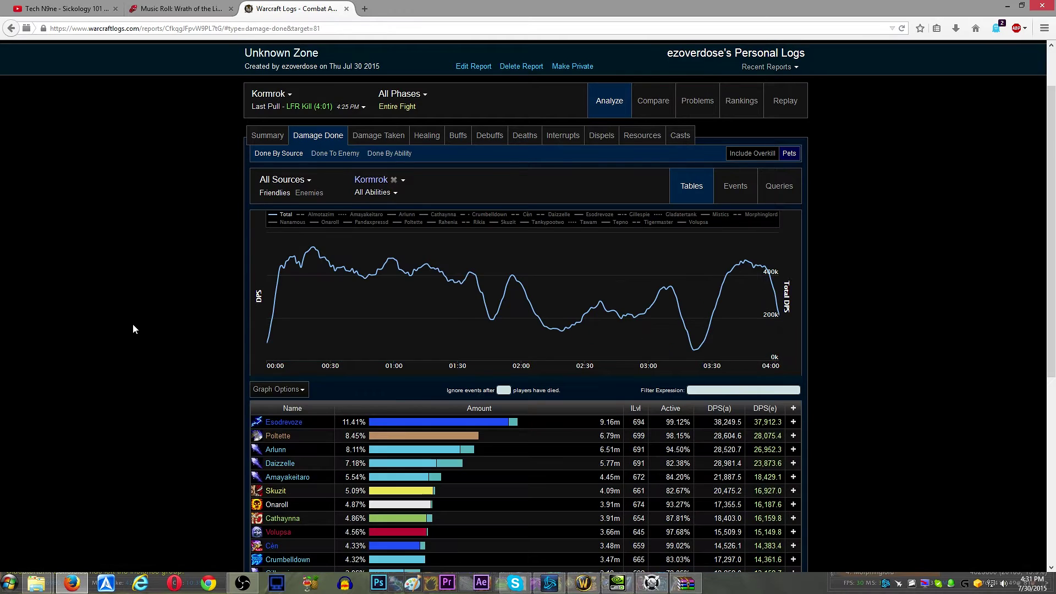
pyautogui.scroll(-4, 133, 329)
pyautogui.scroll(-4, 134, 329)
pyautogui.scroll(10, 133, 329)
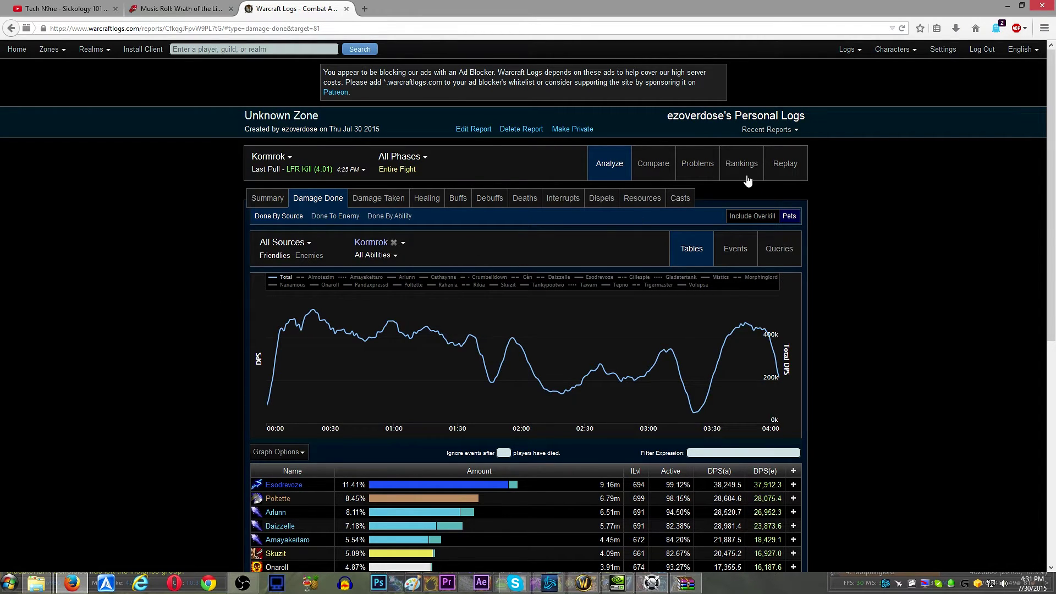
# - Play the Kormrok replay on the Pits of Mannoroth map and skip ahead to about 2:07
pyautogui.click(784, 165)
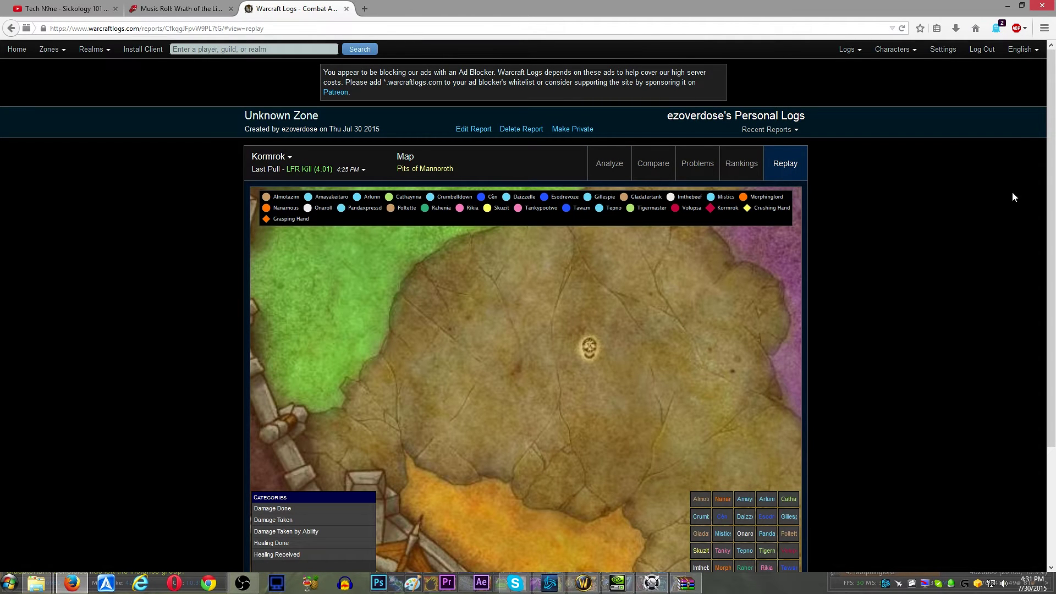
pyautogui.scroll(-2, 1045, 212)
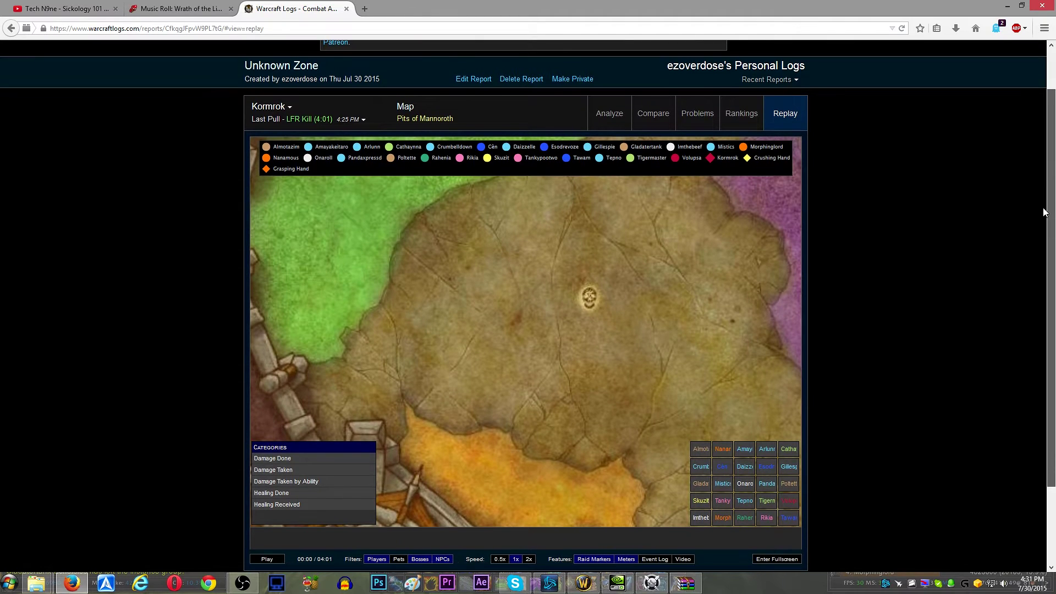
pyautogui.click(269, 560)
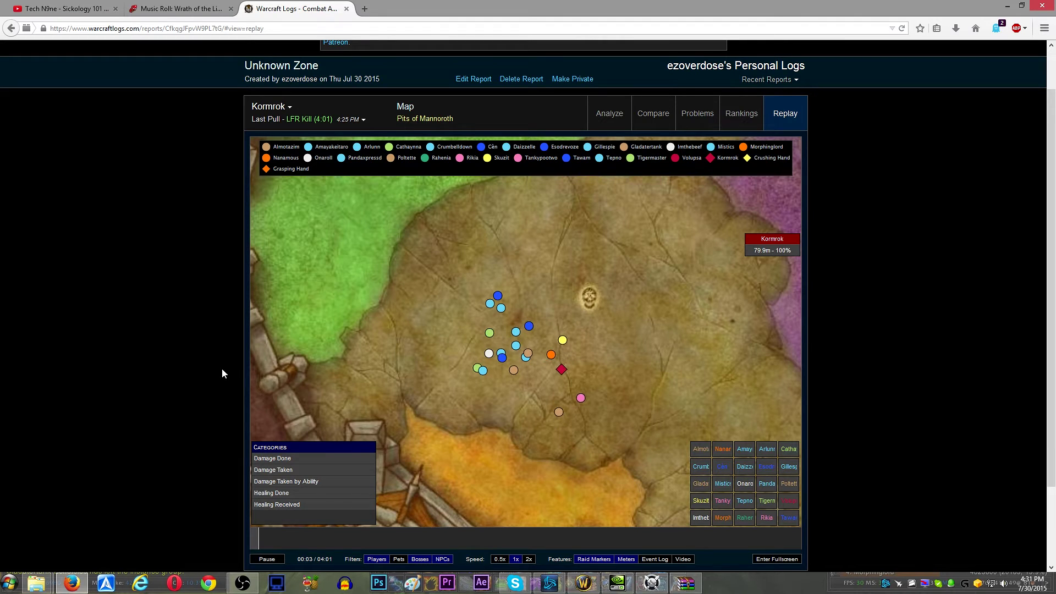
pyautogui.moveTo(504, 354)
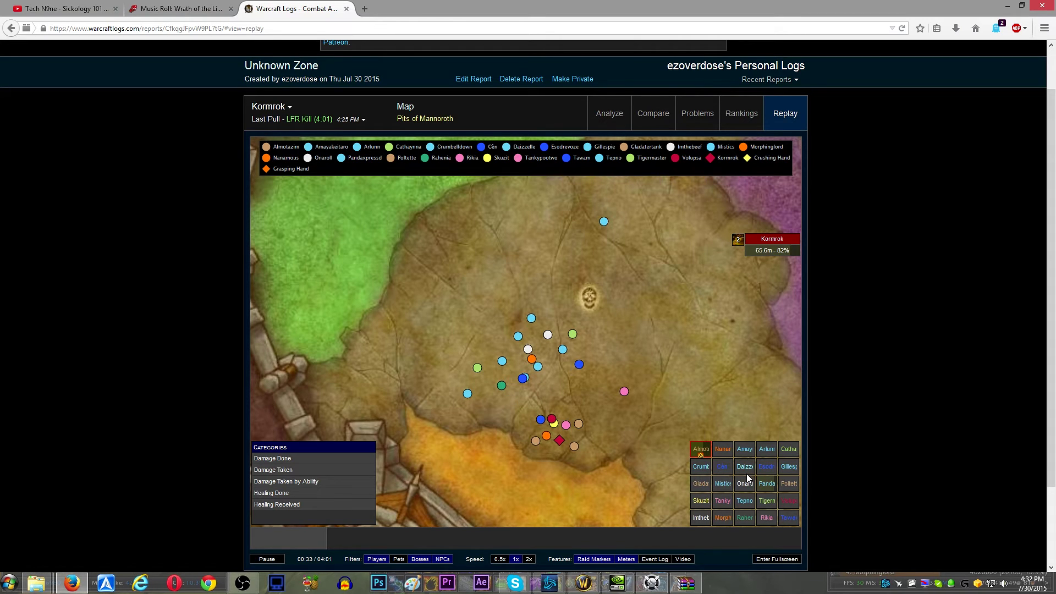
pyautogui.moveTo(702, 458)
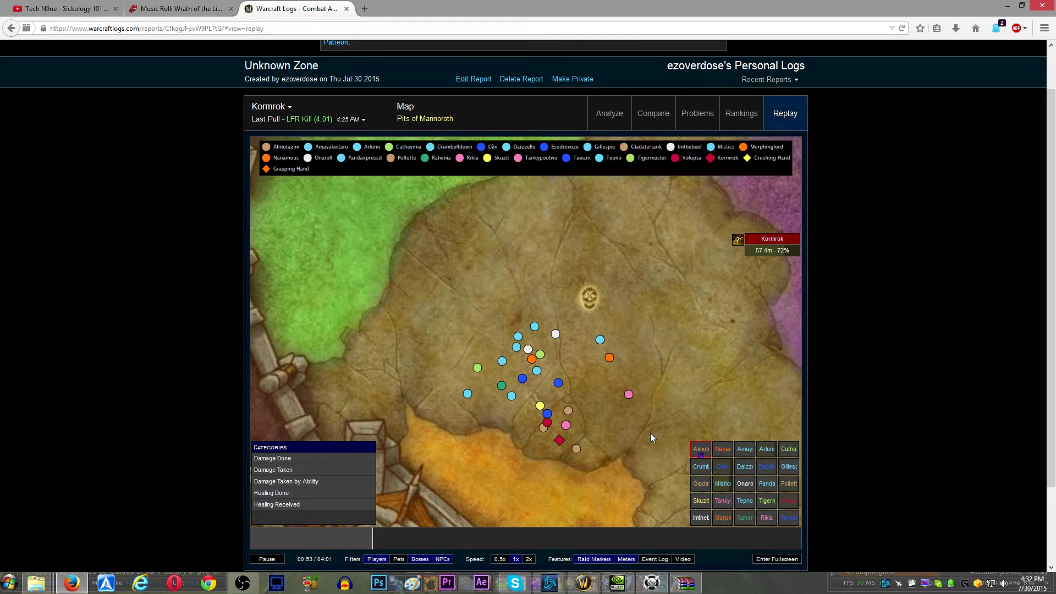
pyautogui.click(541, 537)
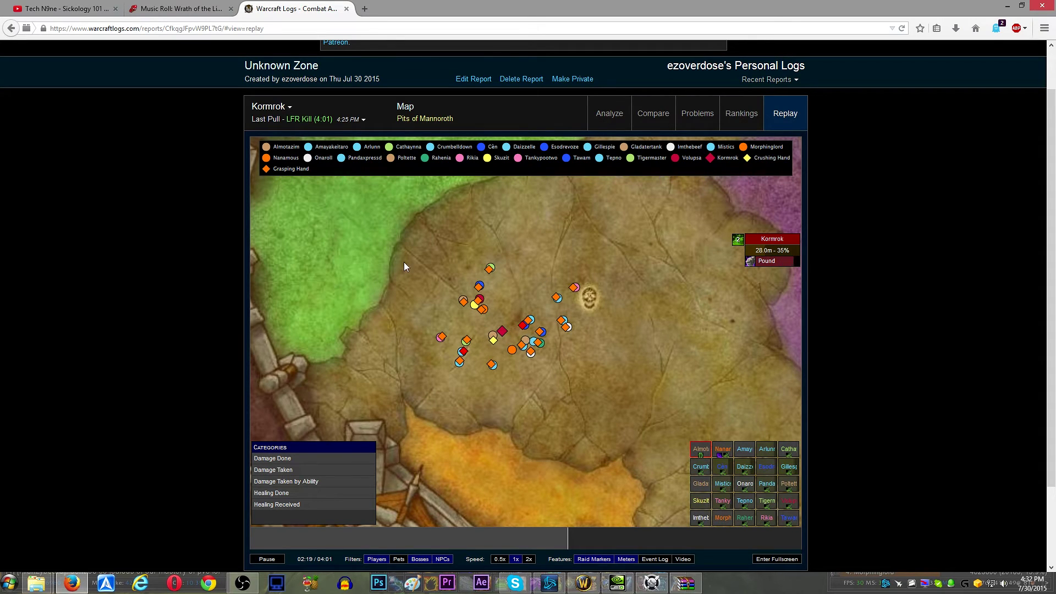
pyautogui.moveTo(469, 341)
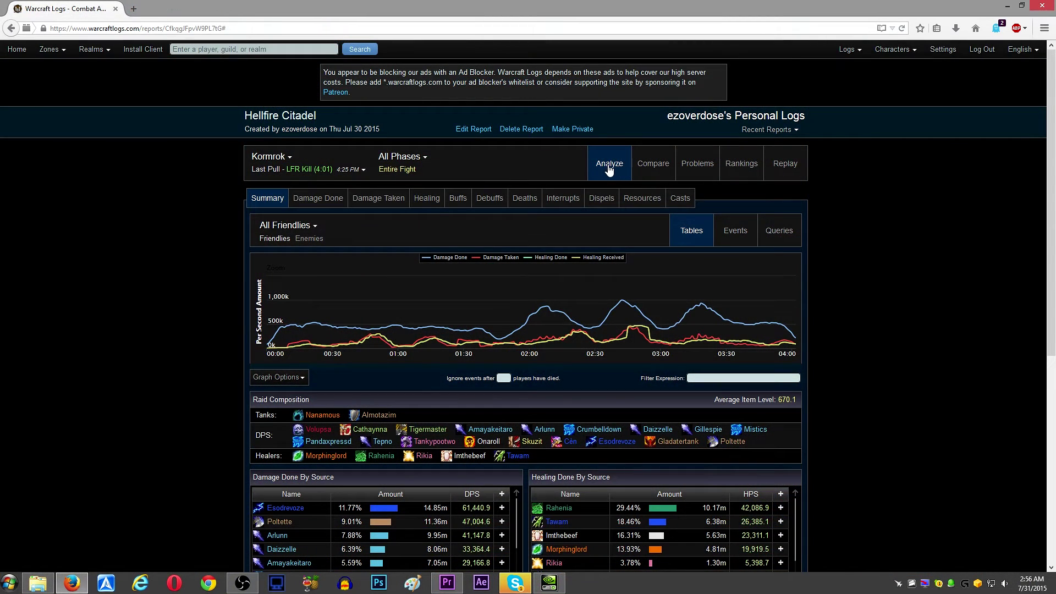
# - Review the Problems tab: three potions, no healthstones, Skuzit topping avoidable damage at 467.8k
pyautogui.click(701, 168)
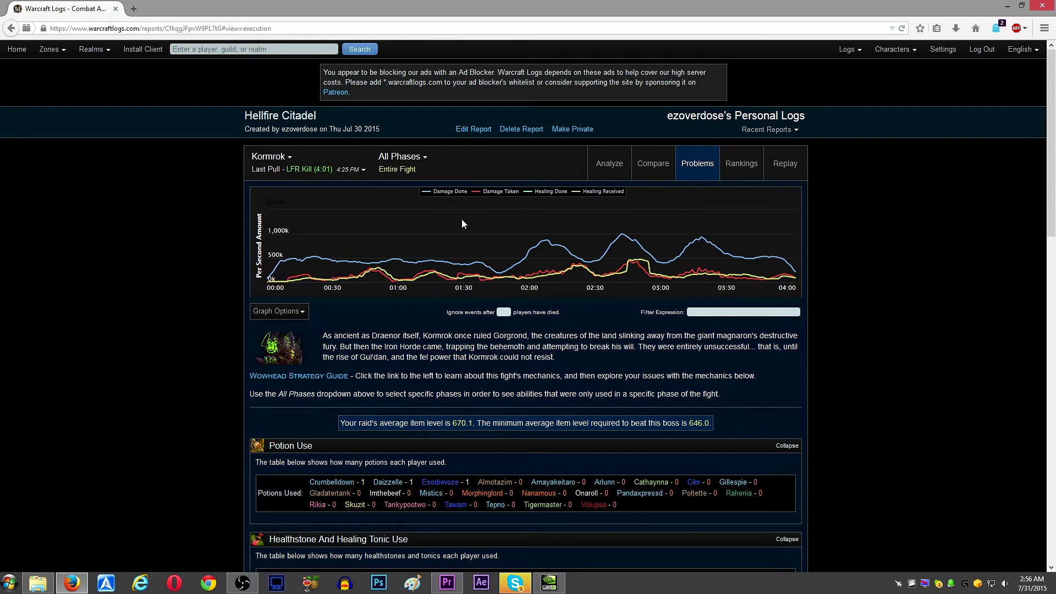
pyautogui.scroll(-5, 443, 226)
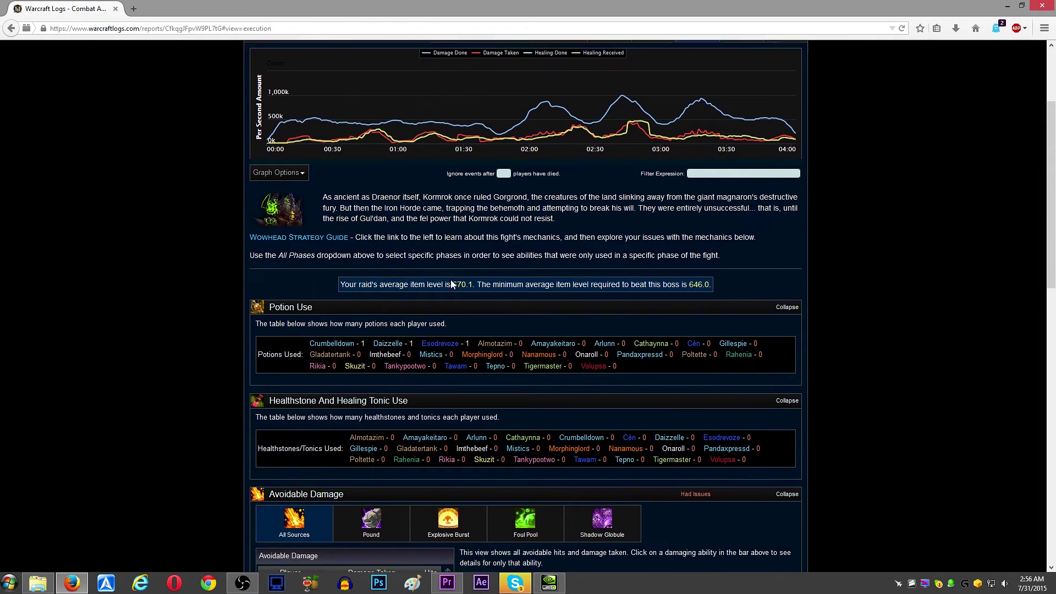
pyautogui.scroll(-3, 469, 274)
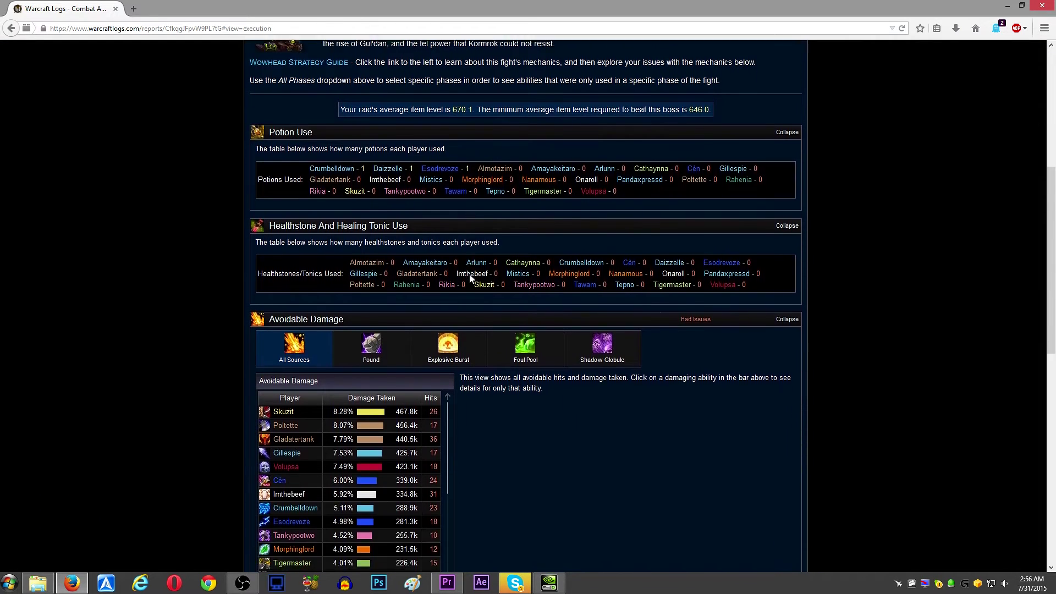
pyautogui.moveTo(341, 110); pyautogui.dragTo(685, 123)
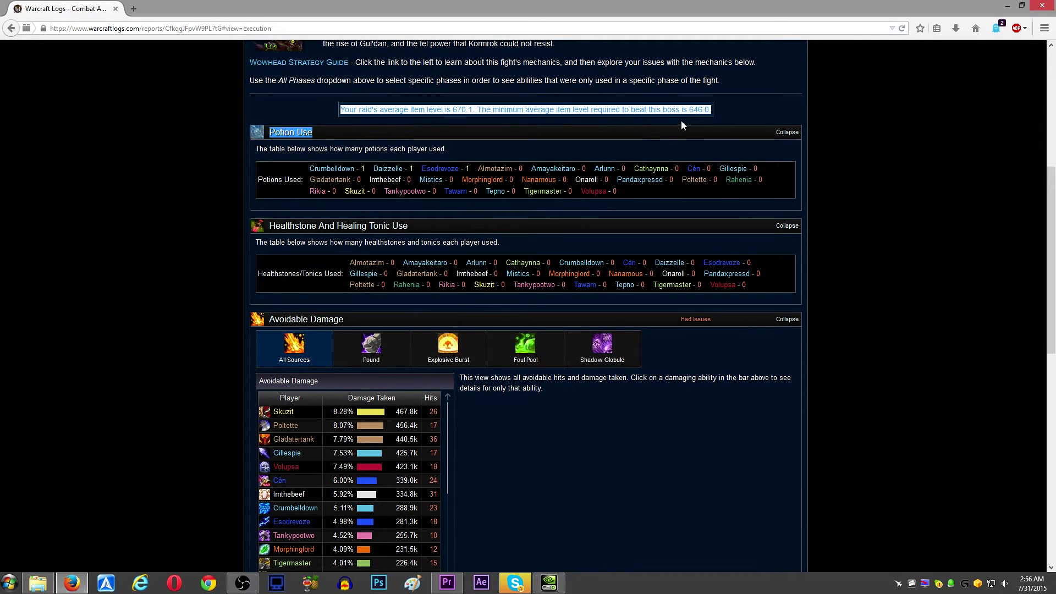
pyautogui.click(694, 124)
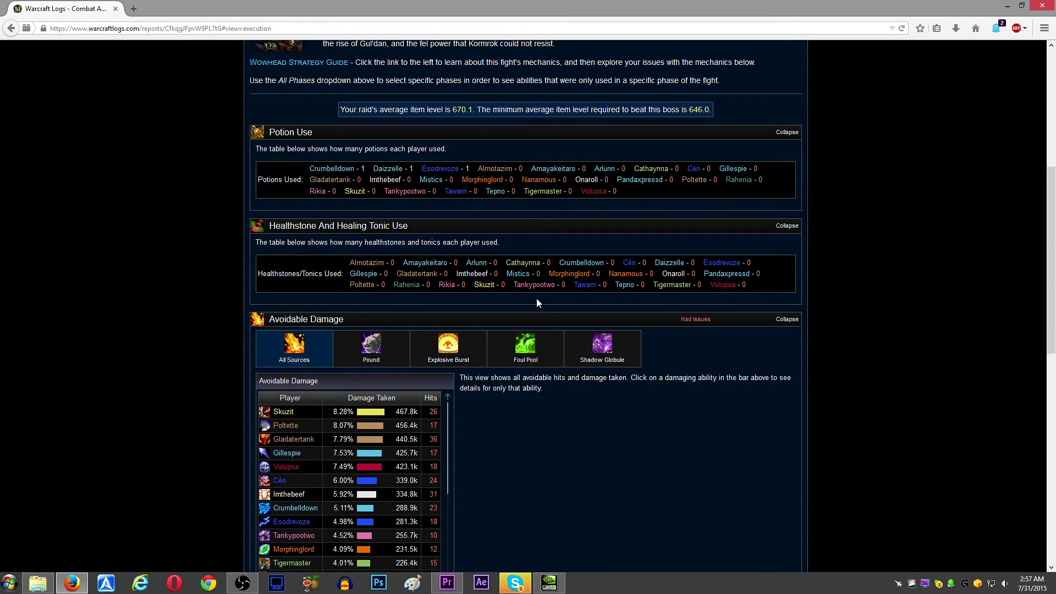
pyautogui.scroll(-3, 537, 303)
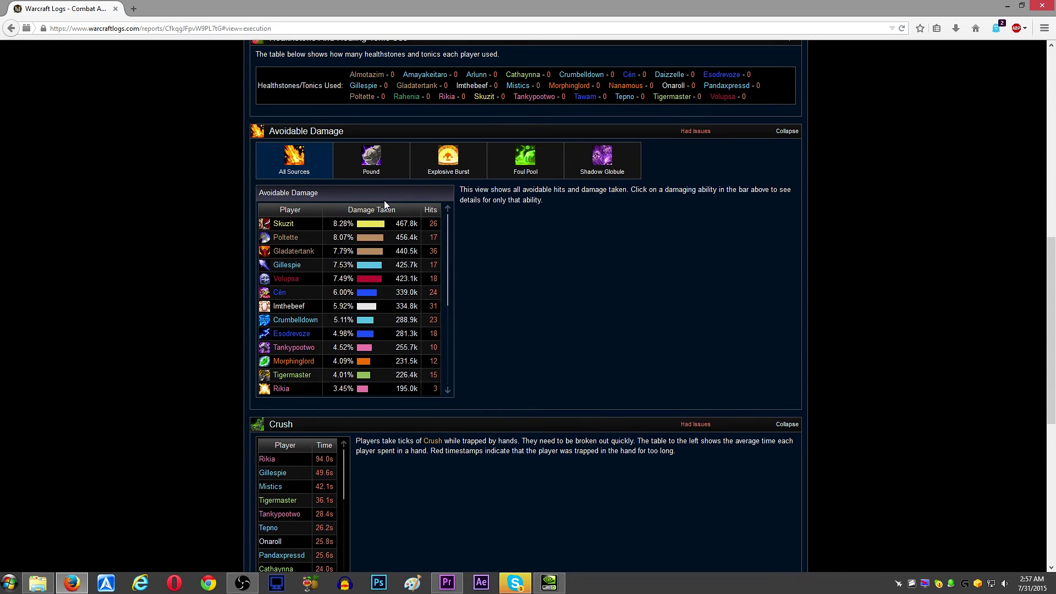
pyautogui.scroll(-4, 413, 285)
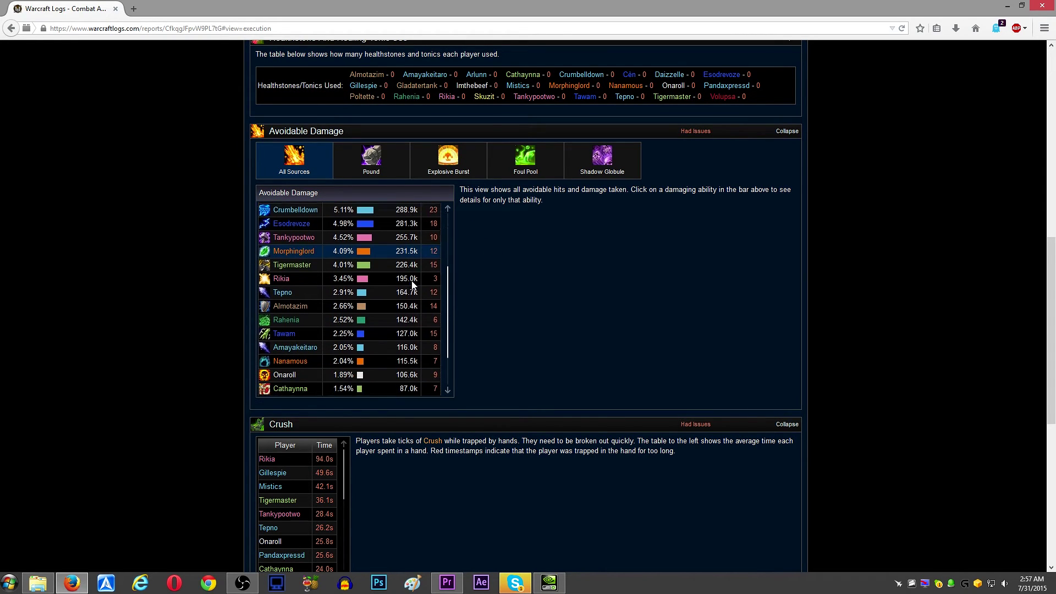
pyautogui.scroll(-2, 413, 284)
pyautogui.scroll(2, 413, 284)
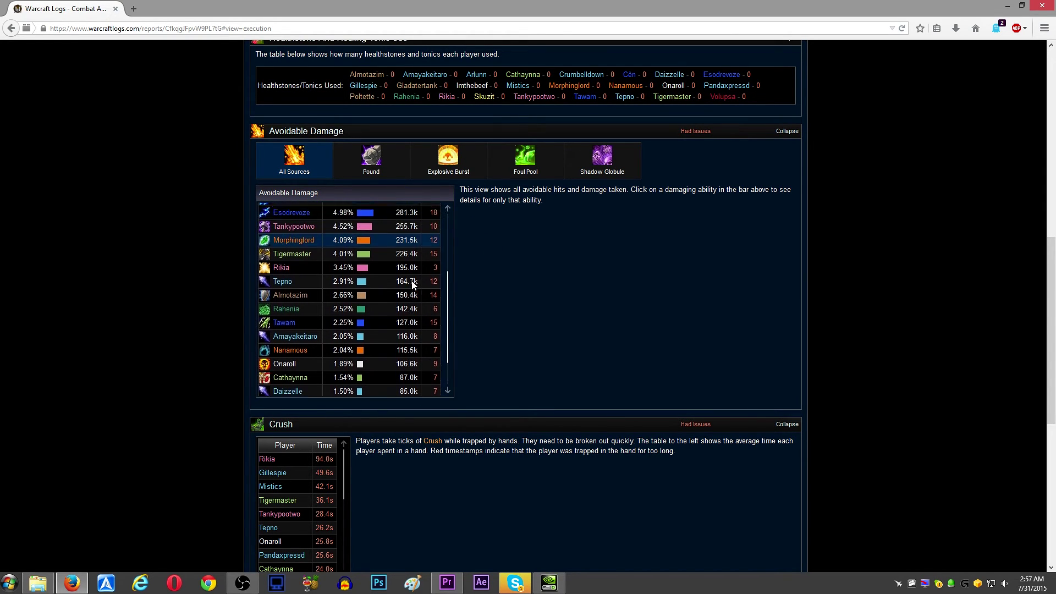
pyautogui.scroll(5, 413, 283)
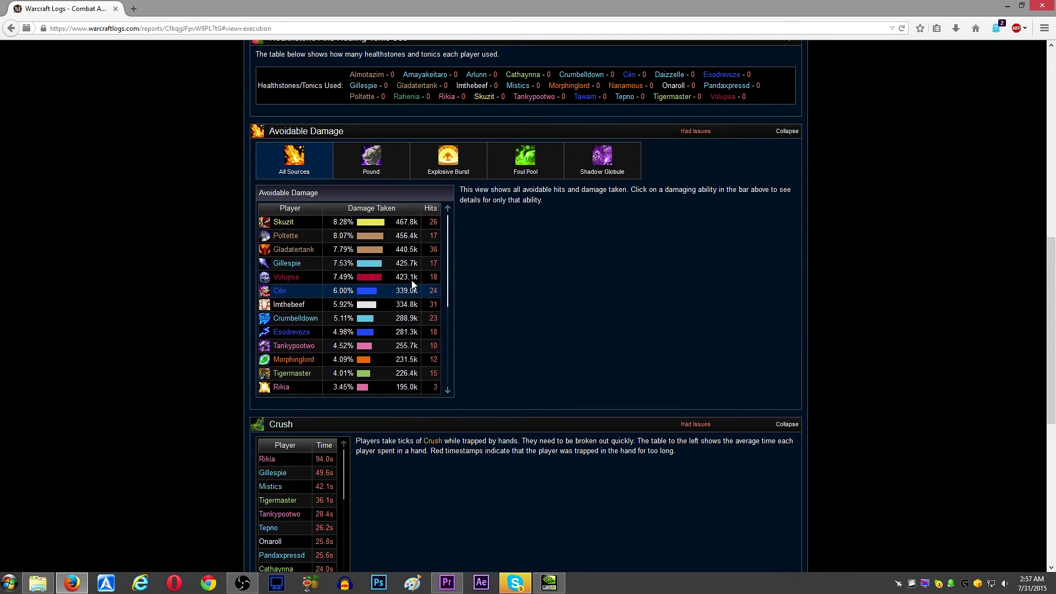
pyautogui.scroll(-5, 500, 303)
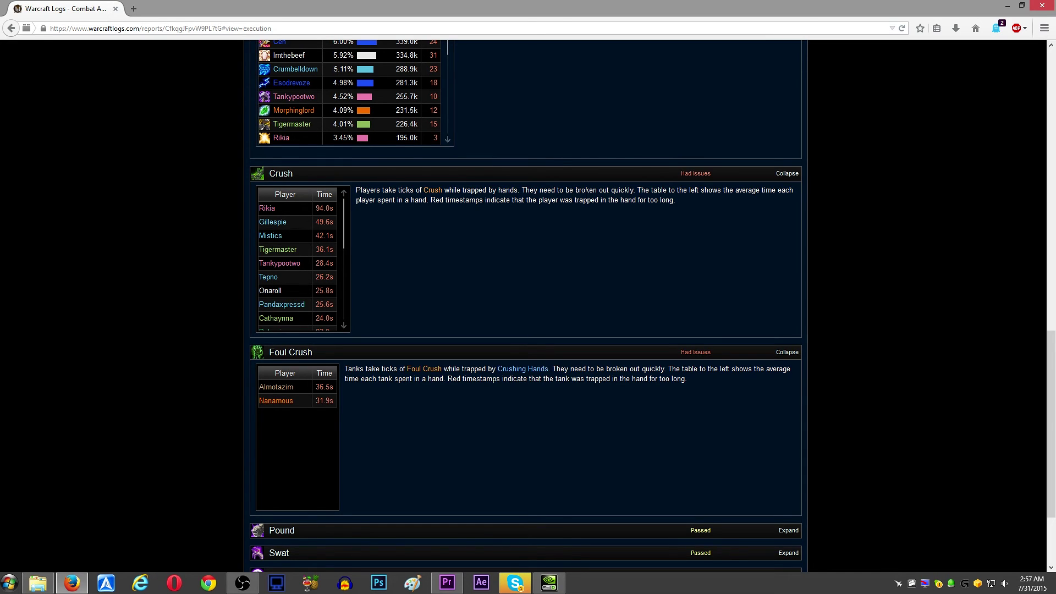
pyautogui.scroll(-6, 329, 226)
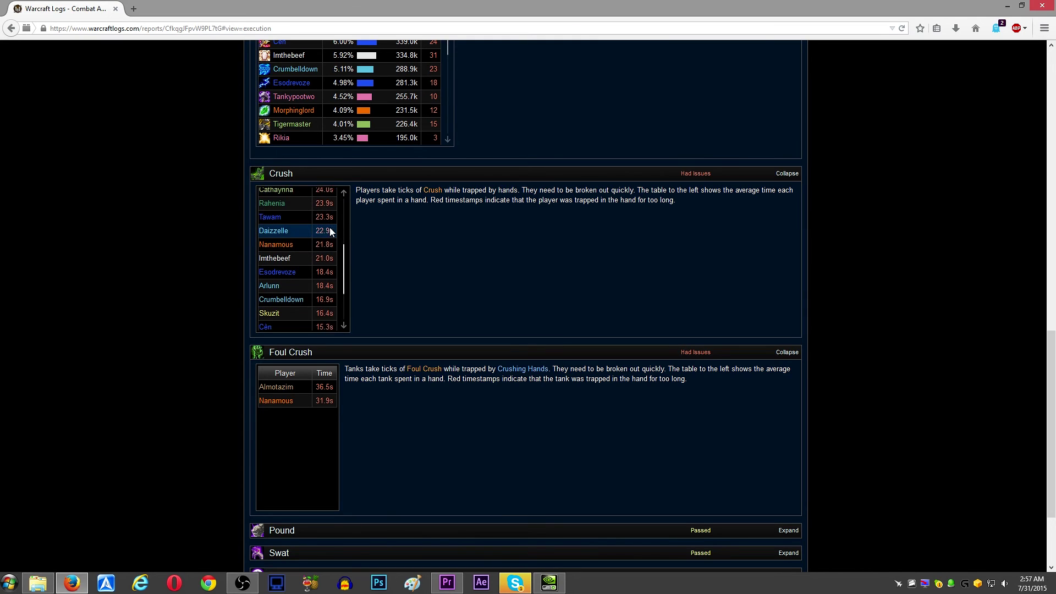
pyautogui.scroll(-1, 330, 226)
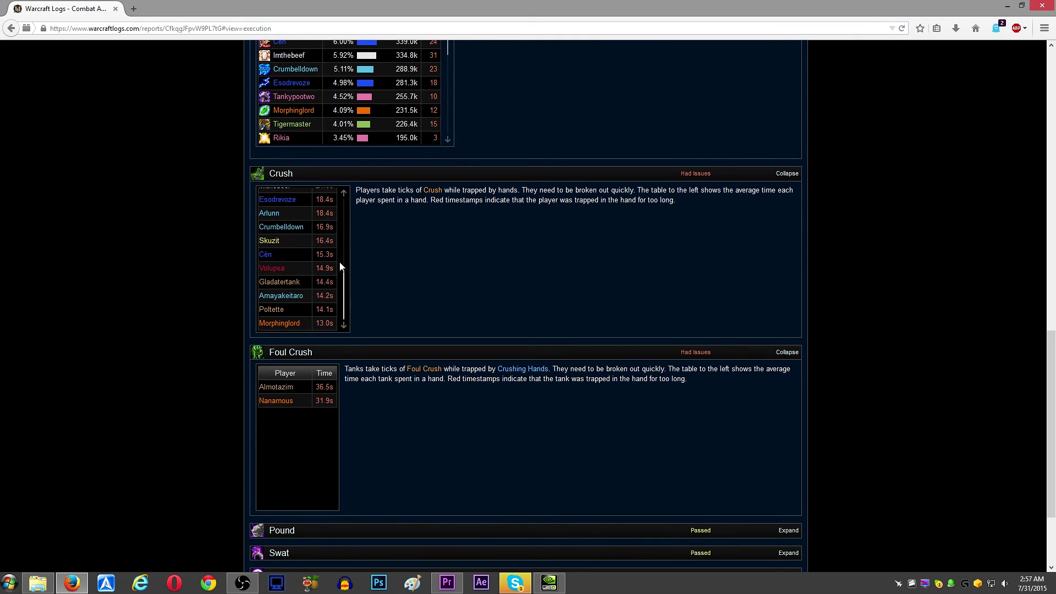
pyautogui.scroll(8, 335, 265)
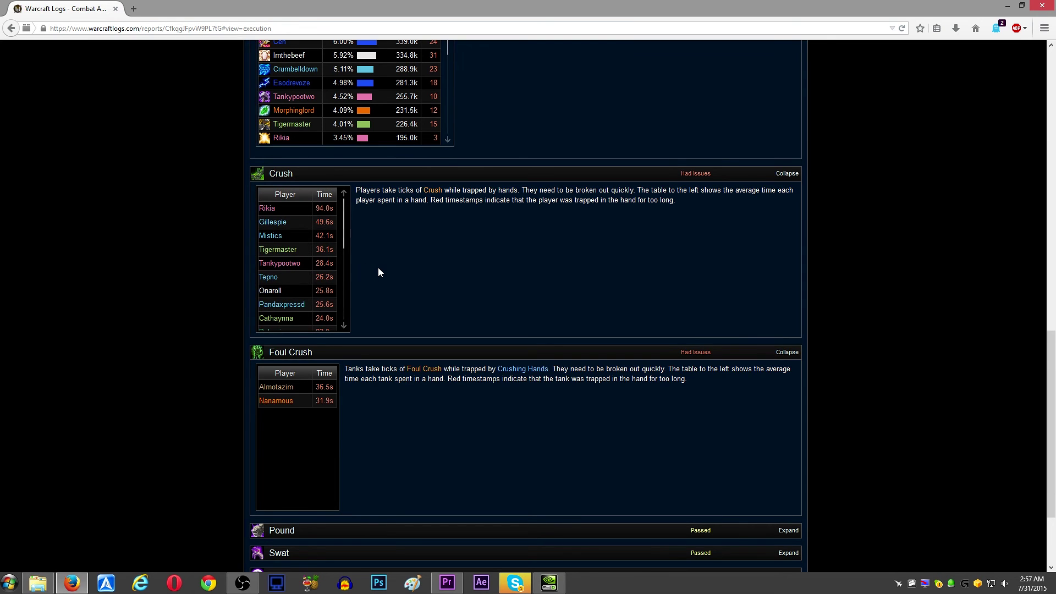
pyautogui.scroll(-1, 378, 268)
pyautogui.scroll(-3, 379, 268)
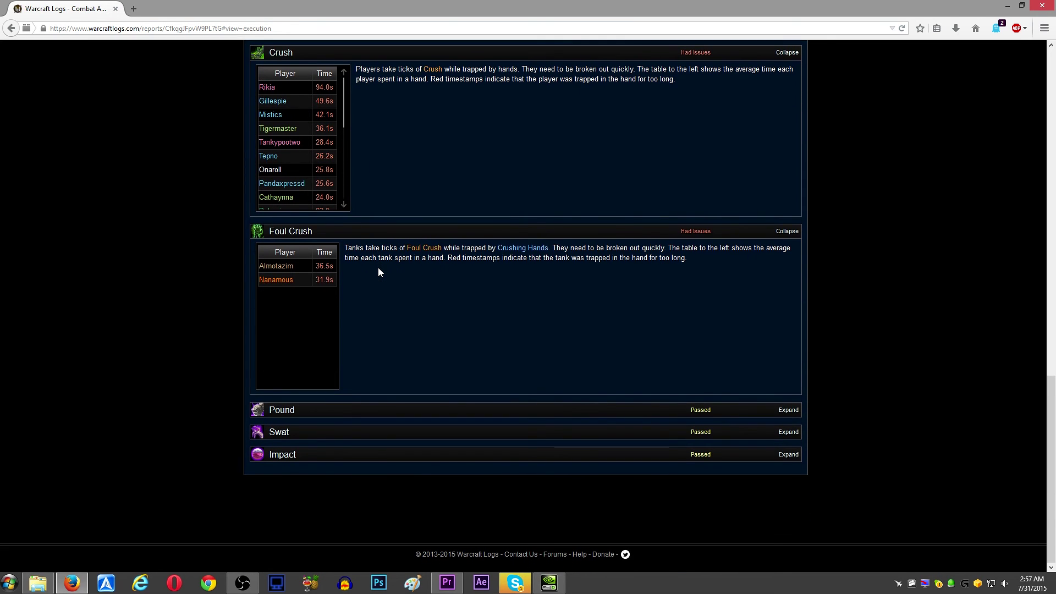